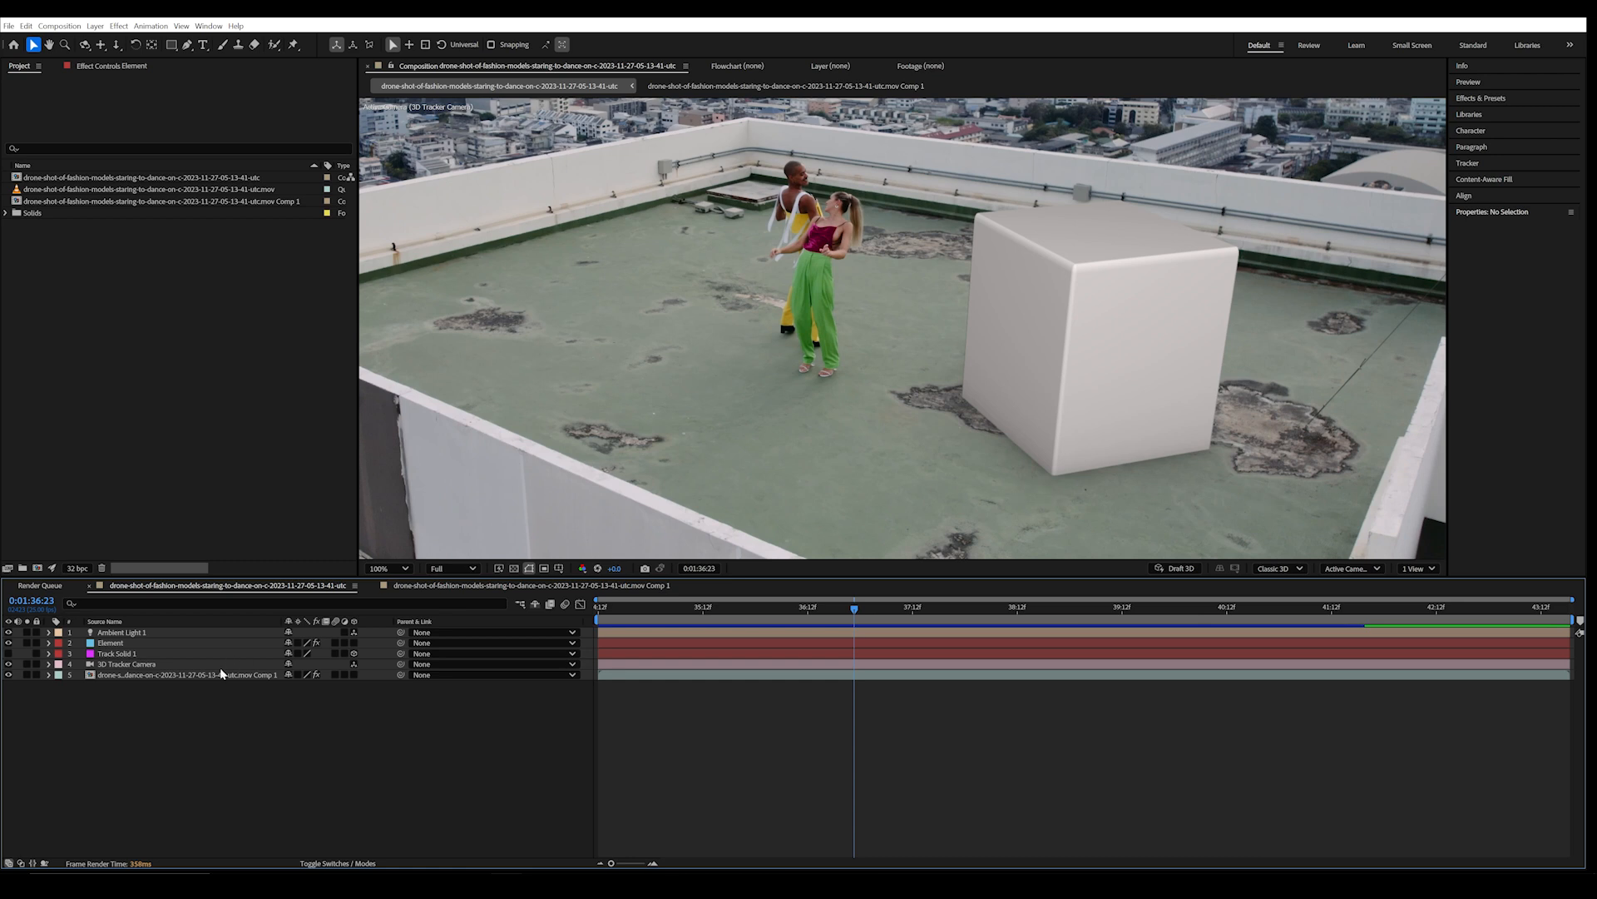
Open the nested drone footage composition from the main composition's lowest layer and hide the mask outlines in the viewer.
{"action": "left_click", "coordinate": [191, 678]}
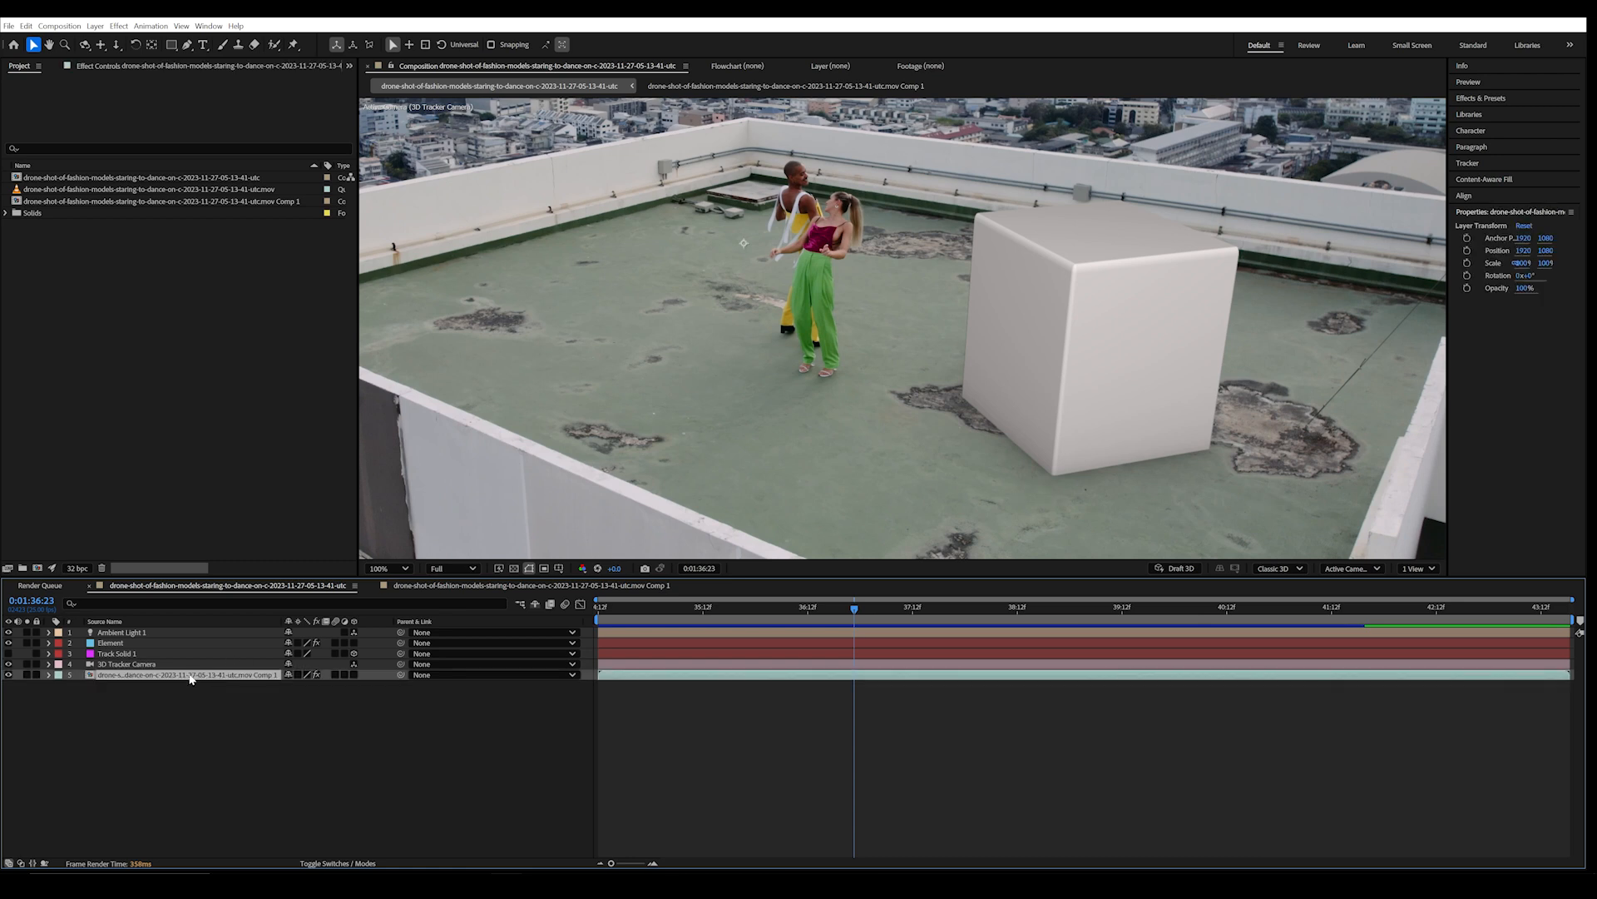
{"action": "double_click", "coordinate": [120, 678]}
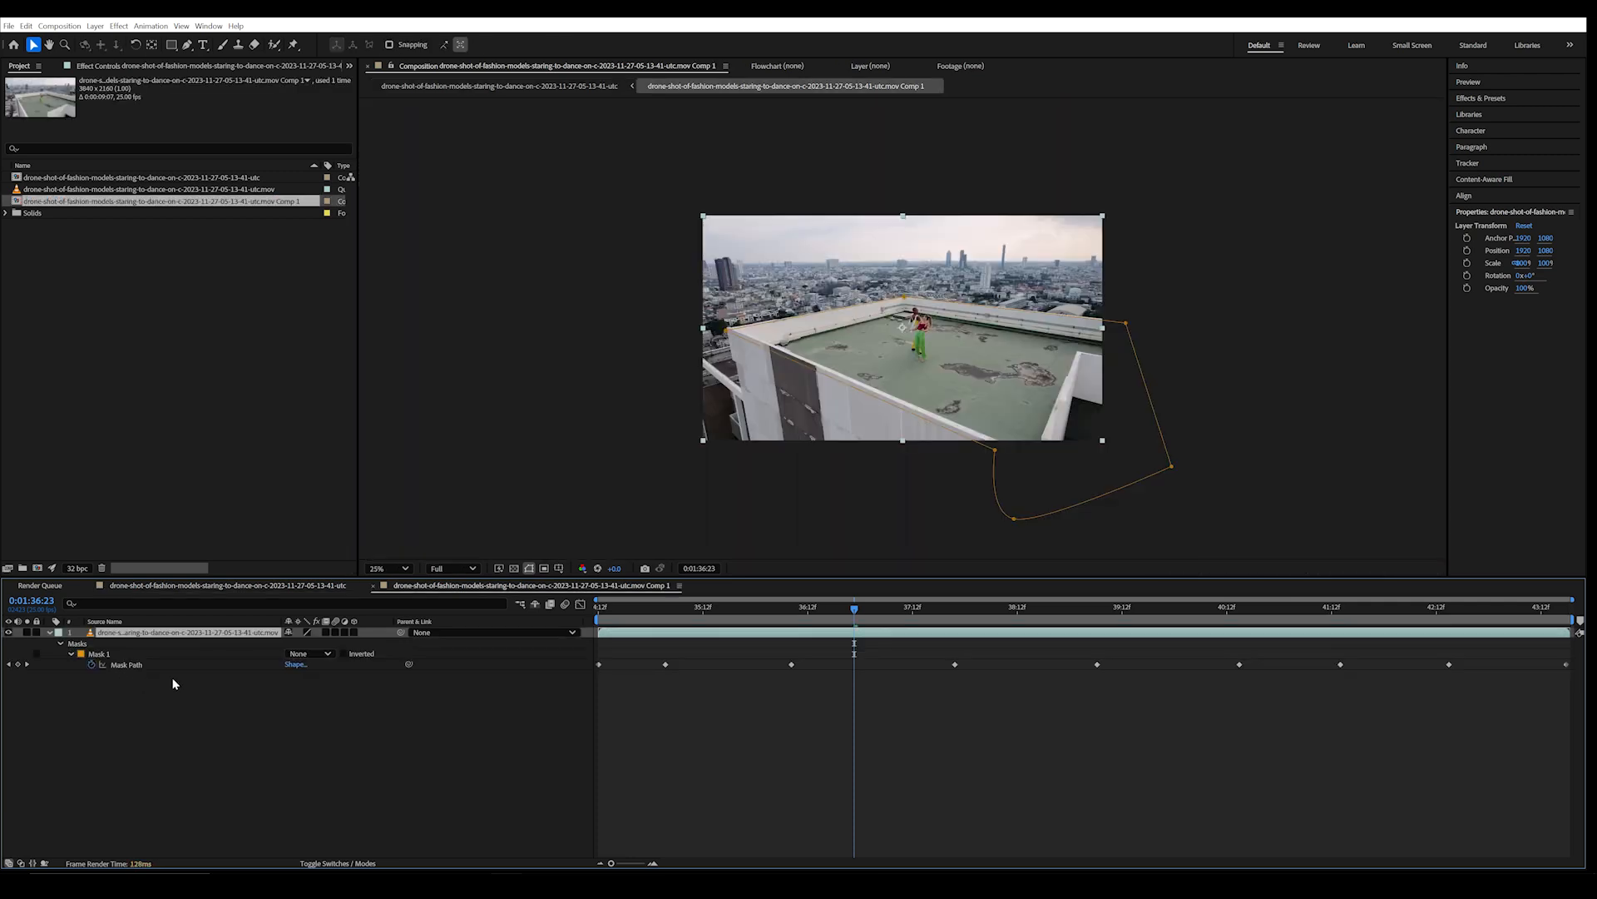
{"action": "left_click", "coordinate": [253, 704]}
{"action": "left_click", "coordinate": [528, 569]}
Apply the Neat Video Reduce Noise v5 effect to the drone footage layer.
{"action": "left_click", "coordinate": [194, 633]}
{"action": "left_click", "coordinate": [118, 26]}
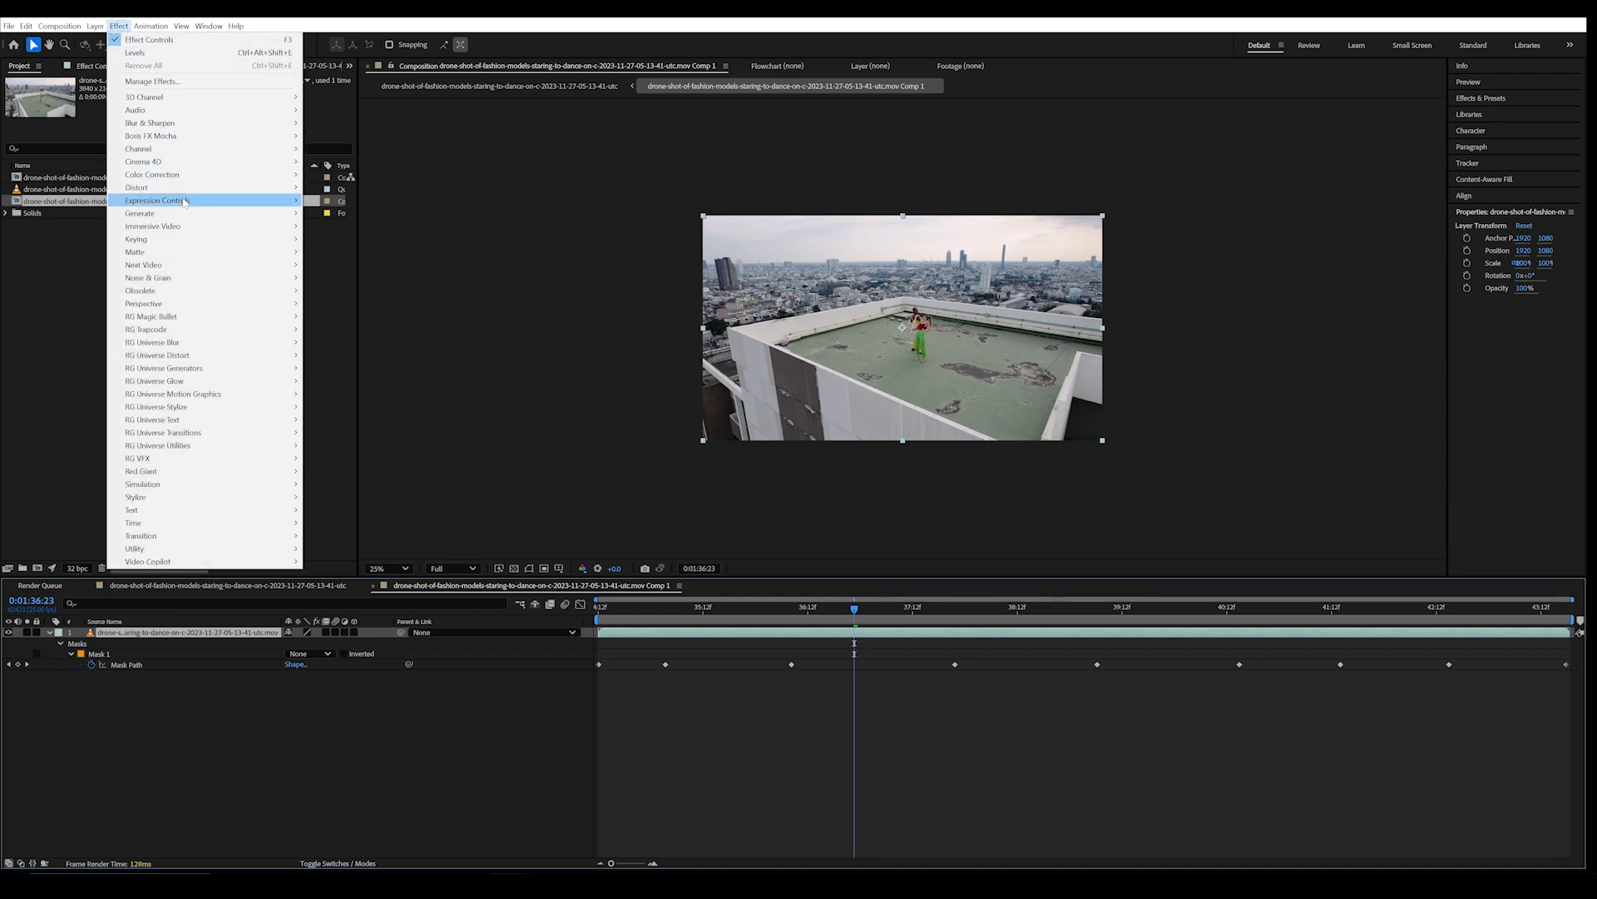
{"action": "mouse_move", "coordinate": [242, 268]}
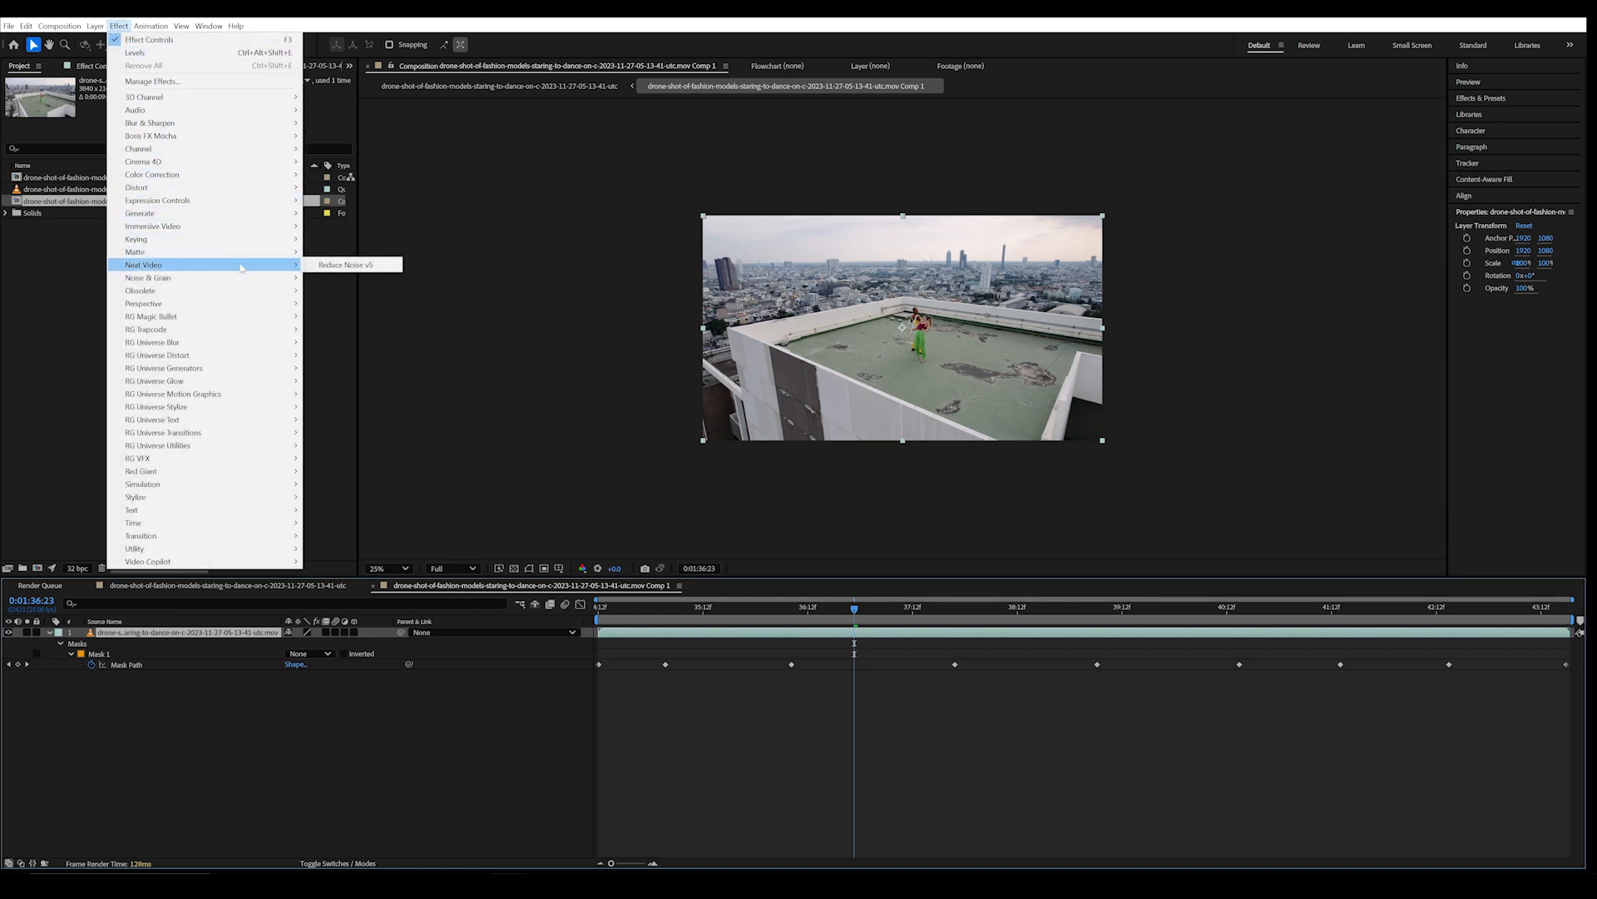
{"action": "left_click", "coordinate": [340, 265]}
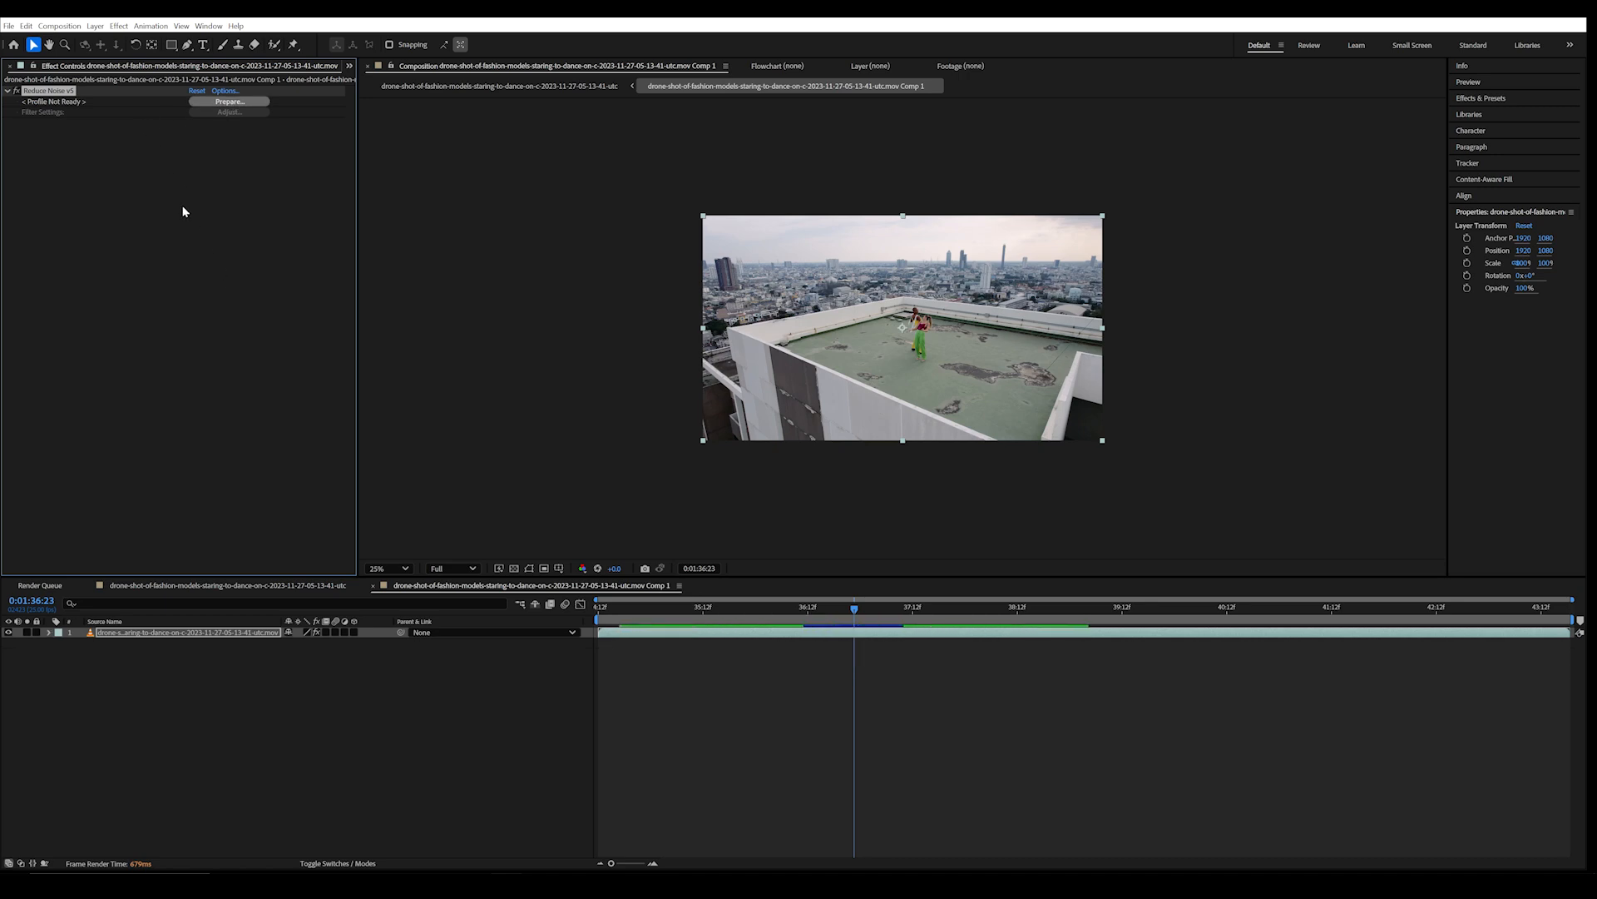
Build a noise profile from a plain wall area of about 270 × 336 px near the frame's lower-right corner and apply it.
{"action": "left_click", "coordinate": [225, 103]}
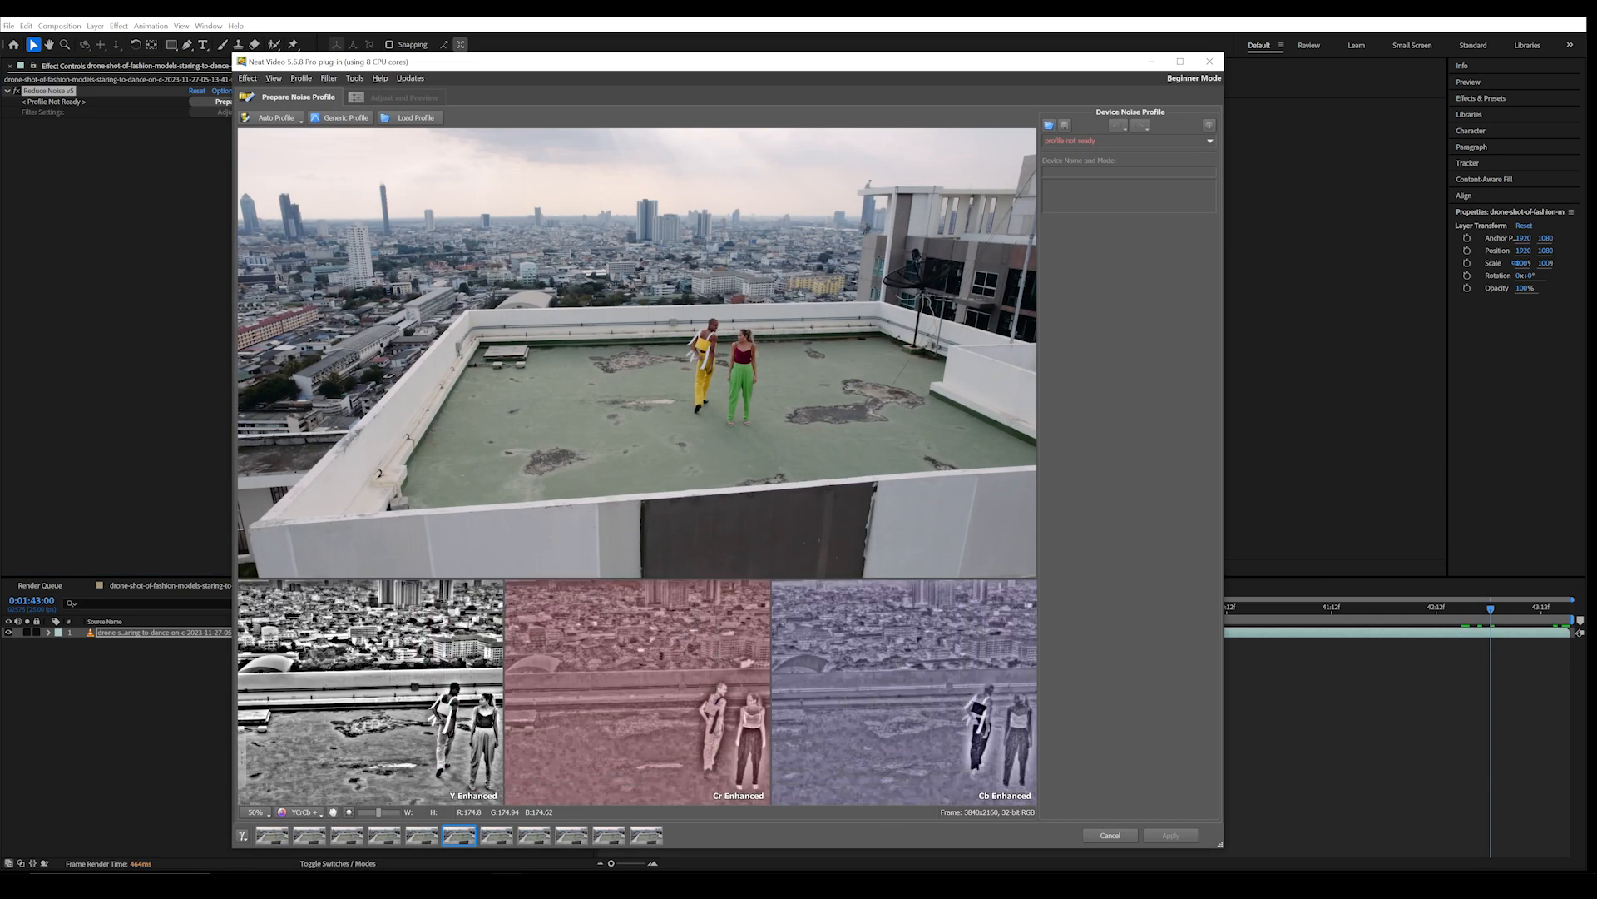
{"action": "left_click_drag", "start_coordinate": [884, 487], "coordinate": [1013, 537]}
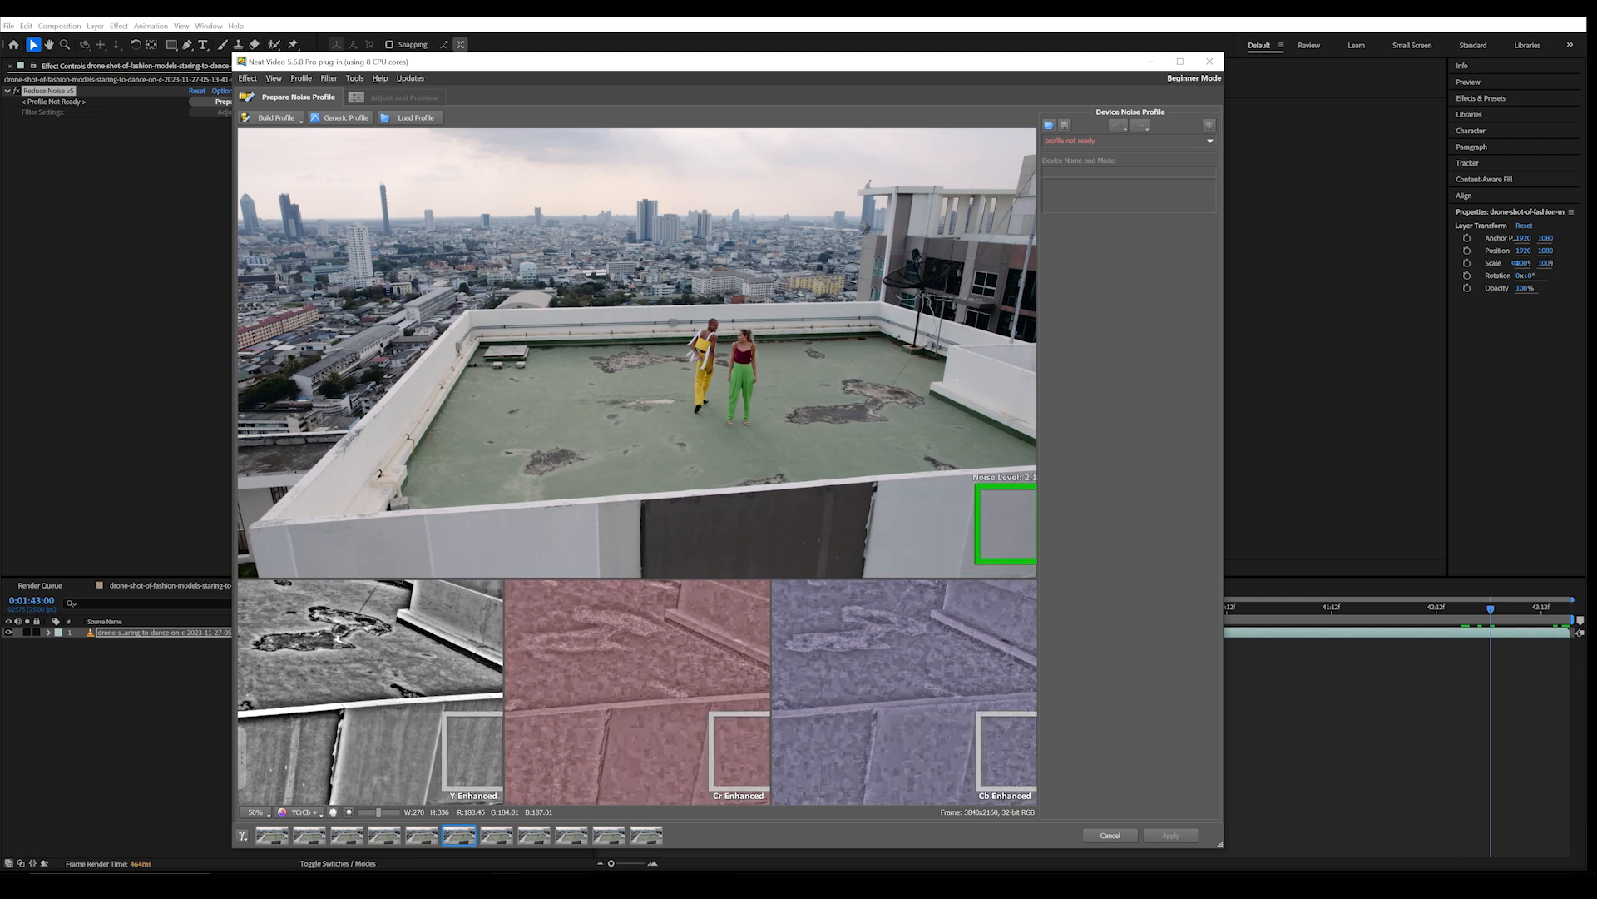
{"action": "left_click", "coordinate": [275, 118]}
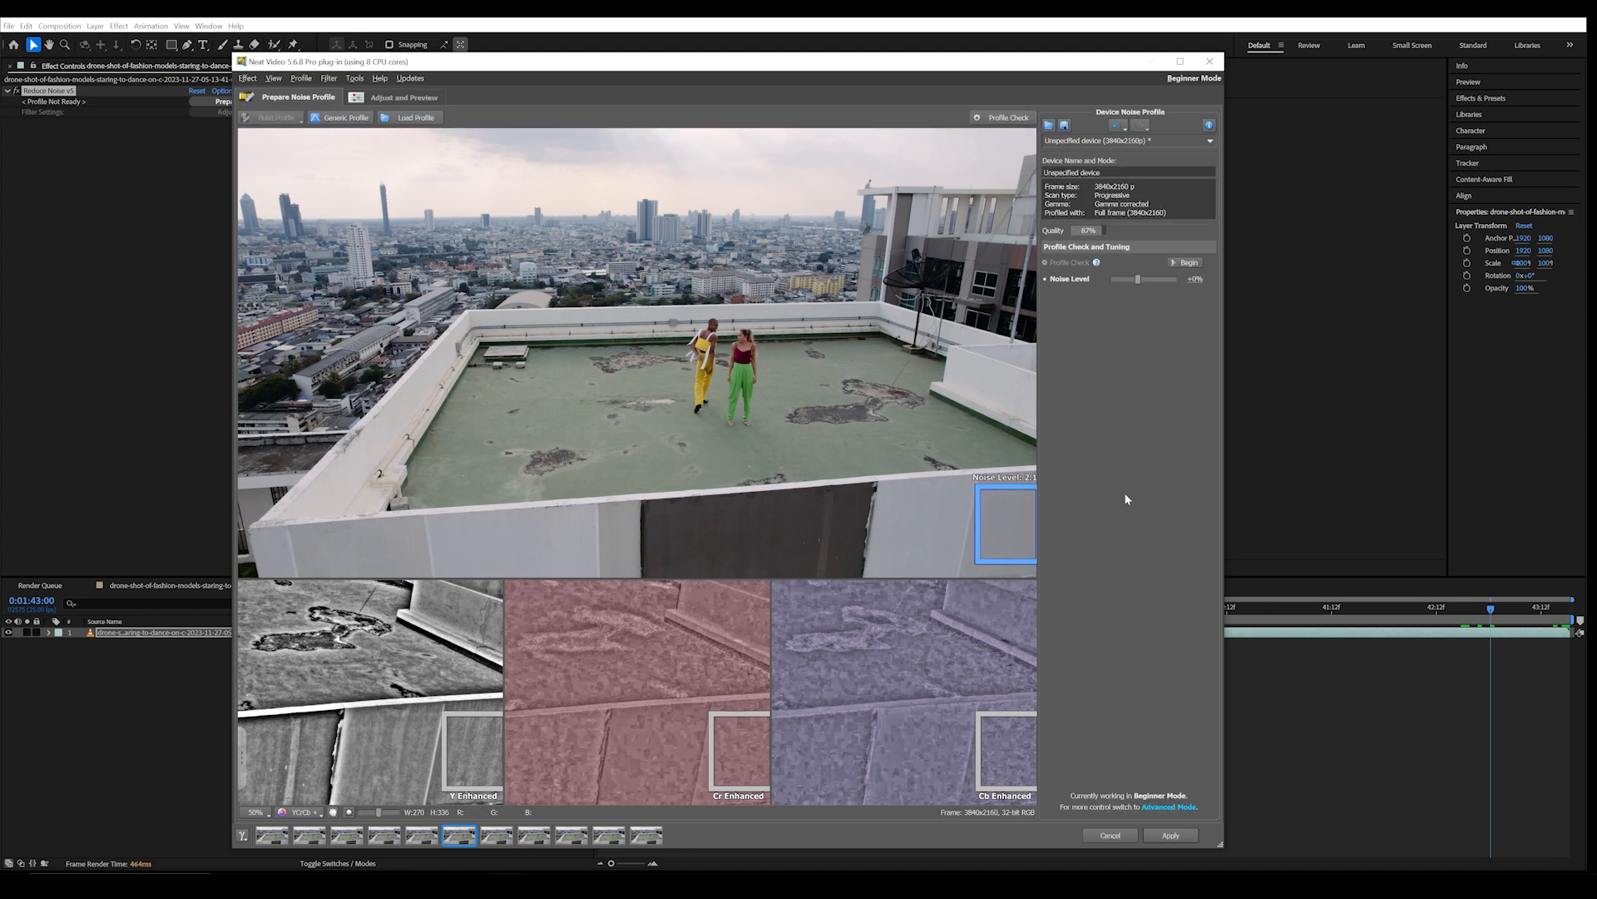
{"action": "left_click", "coordinate": [1171, 835]}
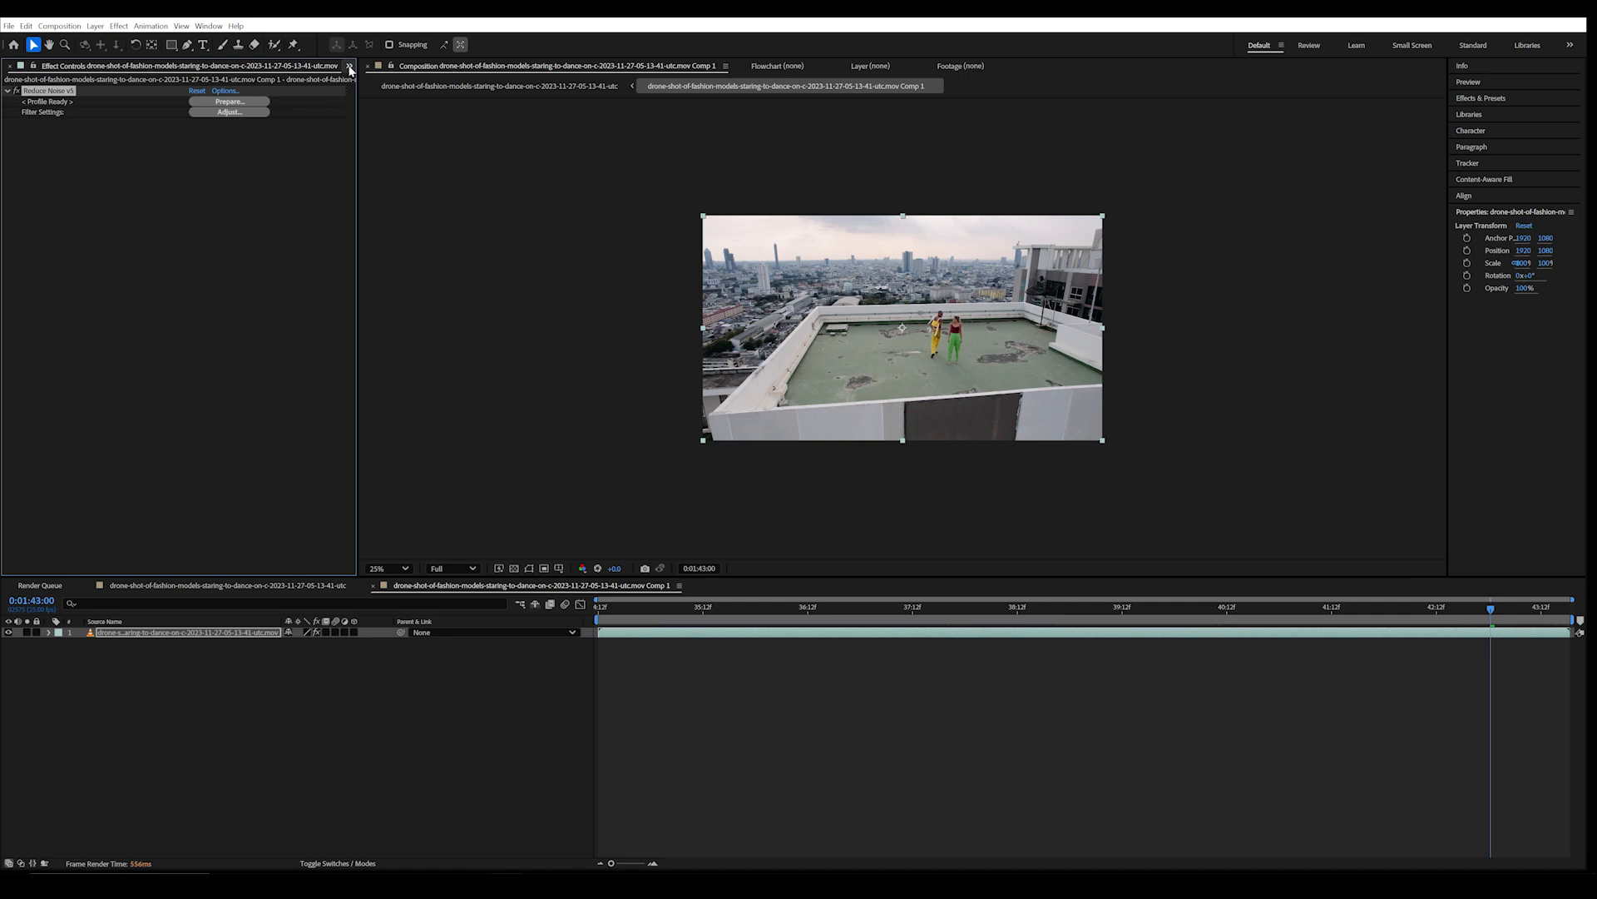
Rename the nested footage composition as SHOT in the project.
{"action": "key", "text": "ctrl+0"}
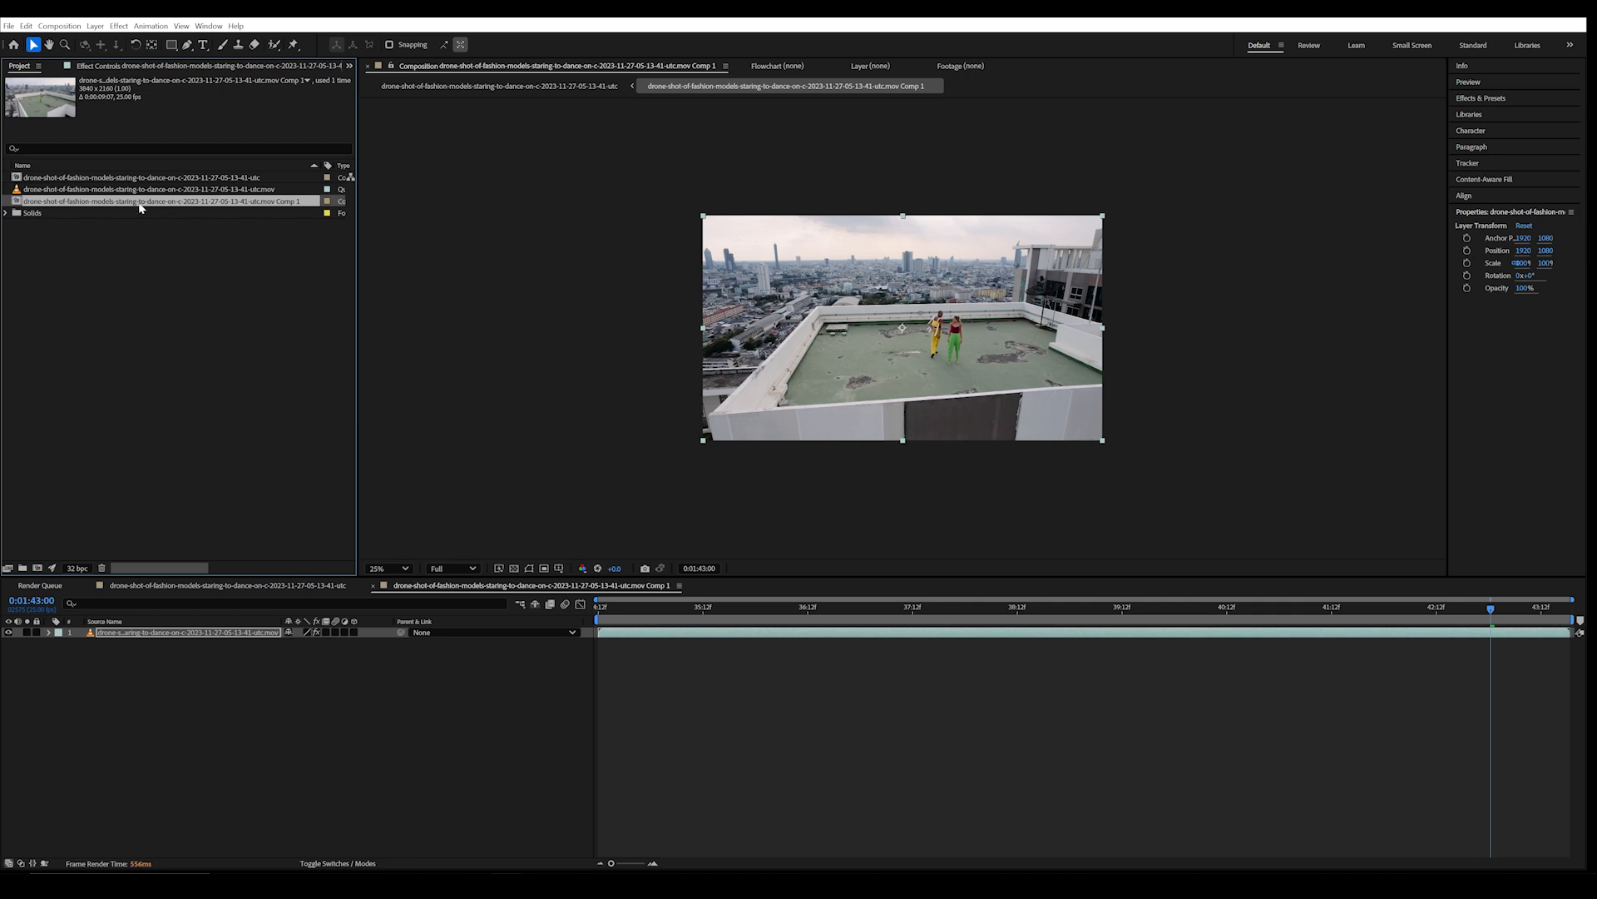
{"action": "key", "text": "Return"}
{"action": "type", "text": "SHOT"}
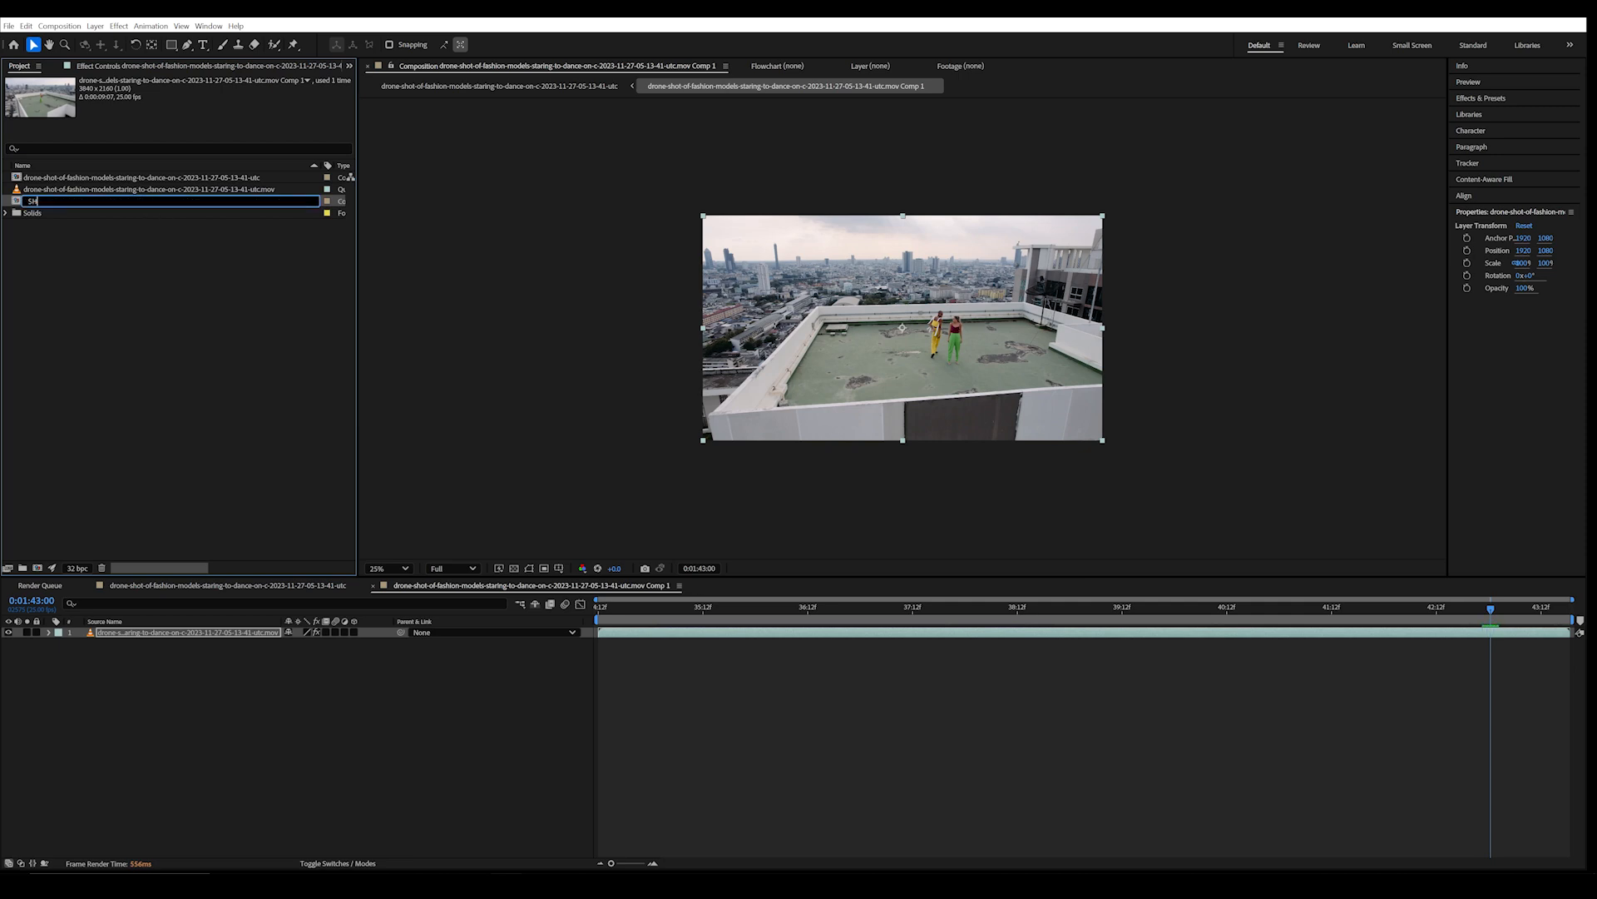
{"action": "key", "text": "Return"}
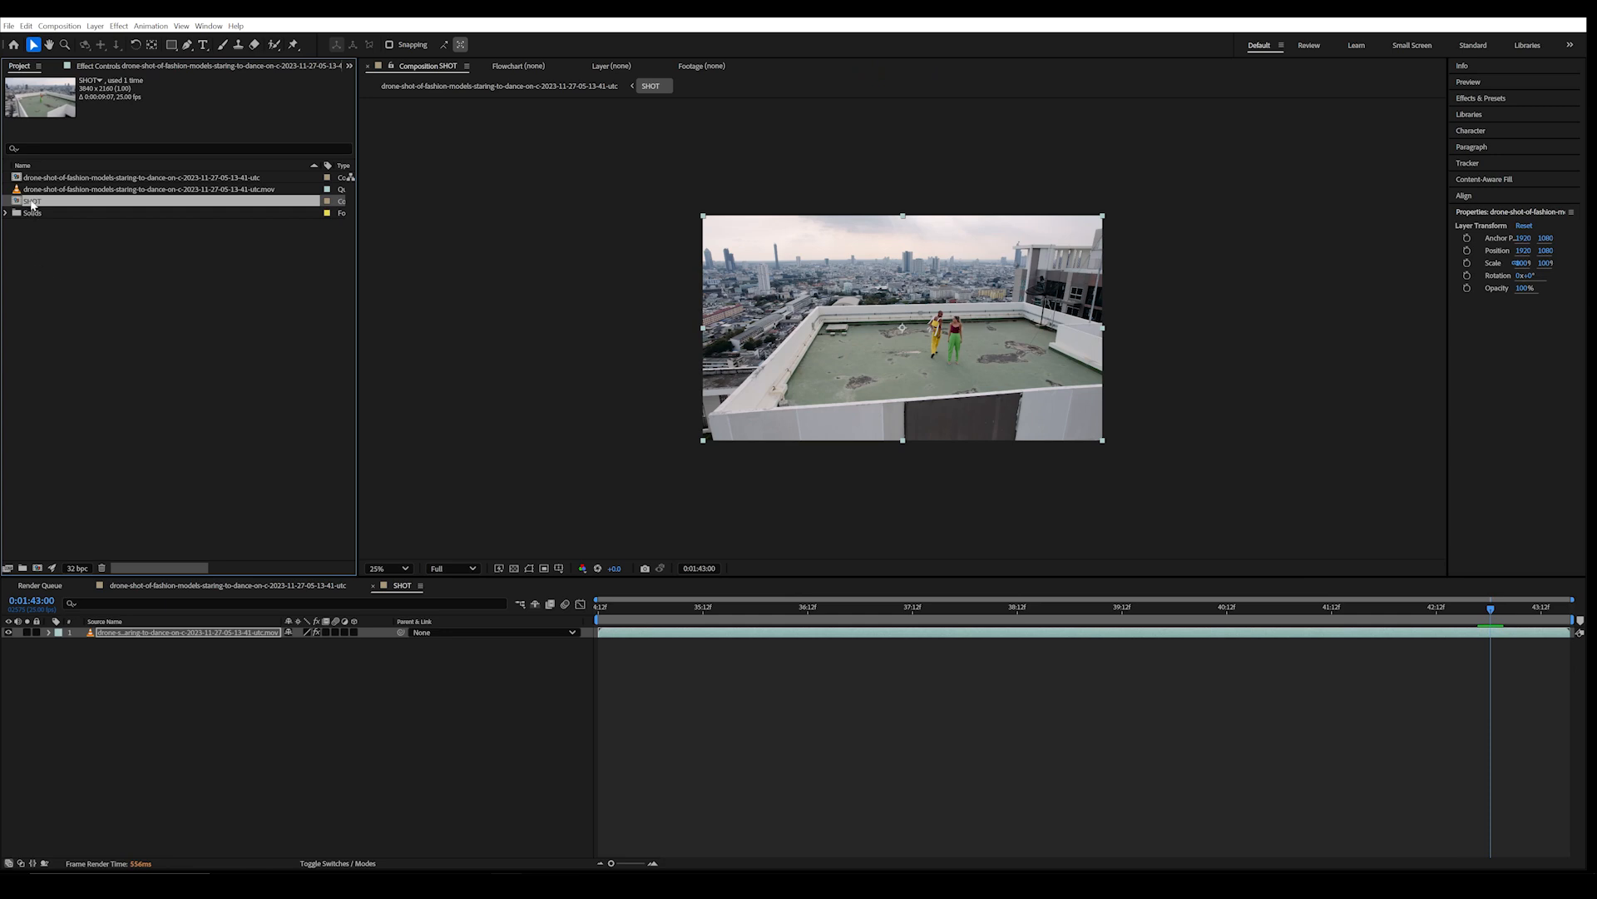
Duplicate the SHOT composition and name the copy GRAIN MATTE.
{"action": "key", "text": "ctrl+d"}
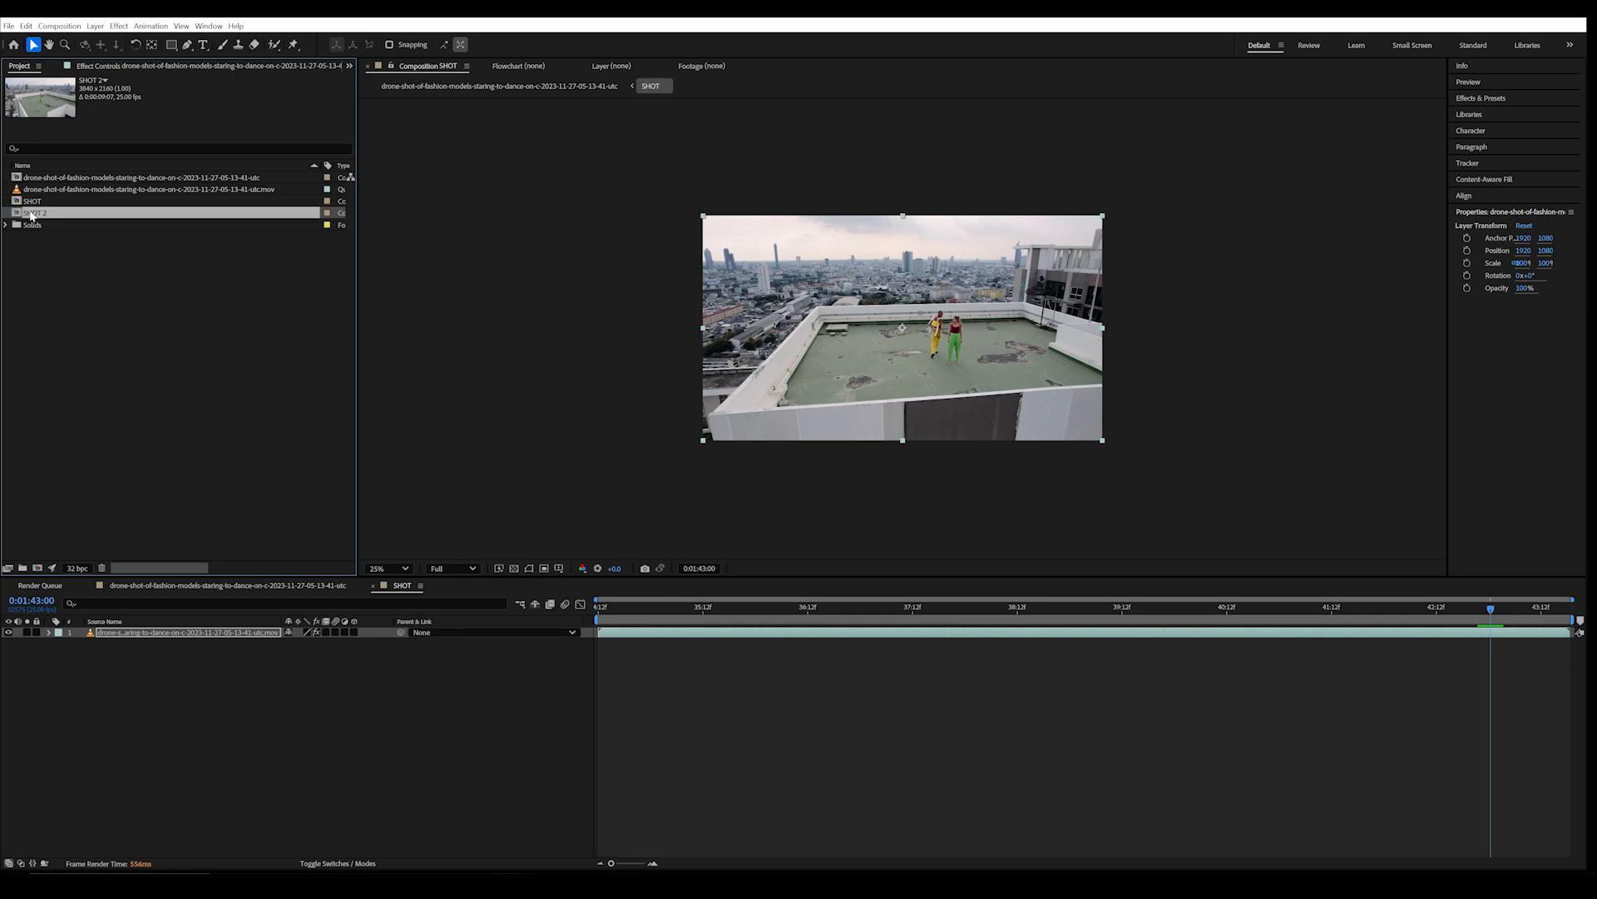
{"action": "key", "text": "Return"}
{"action": "type", "text": "G"}
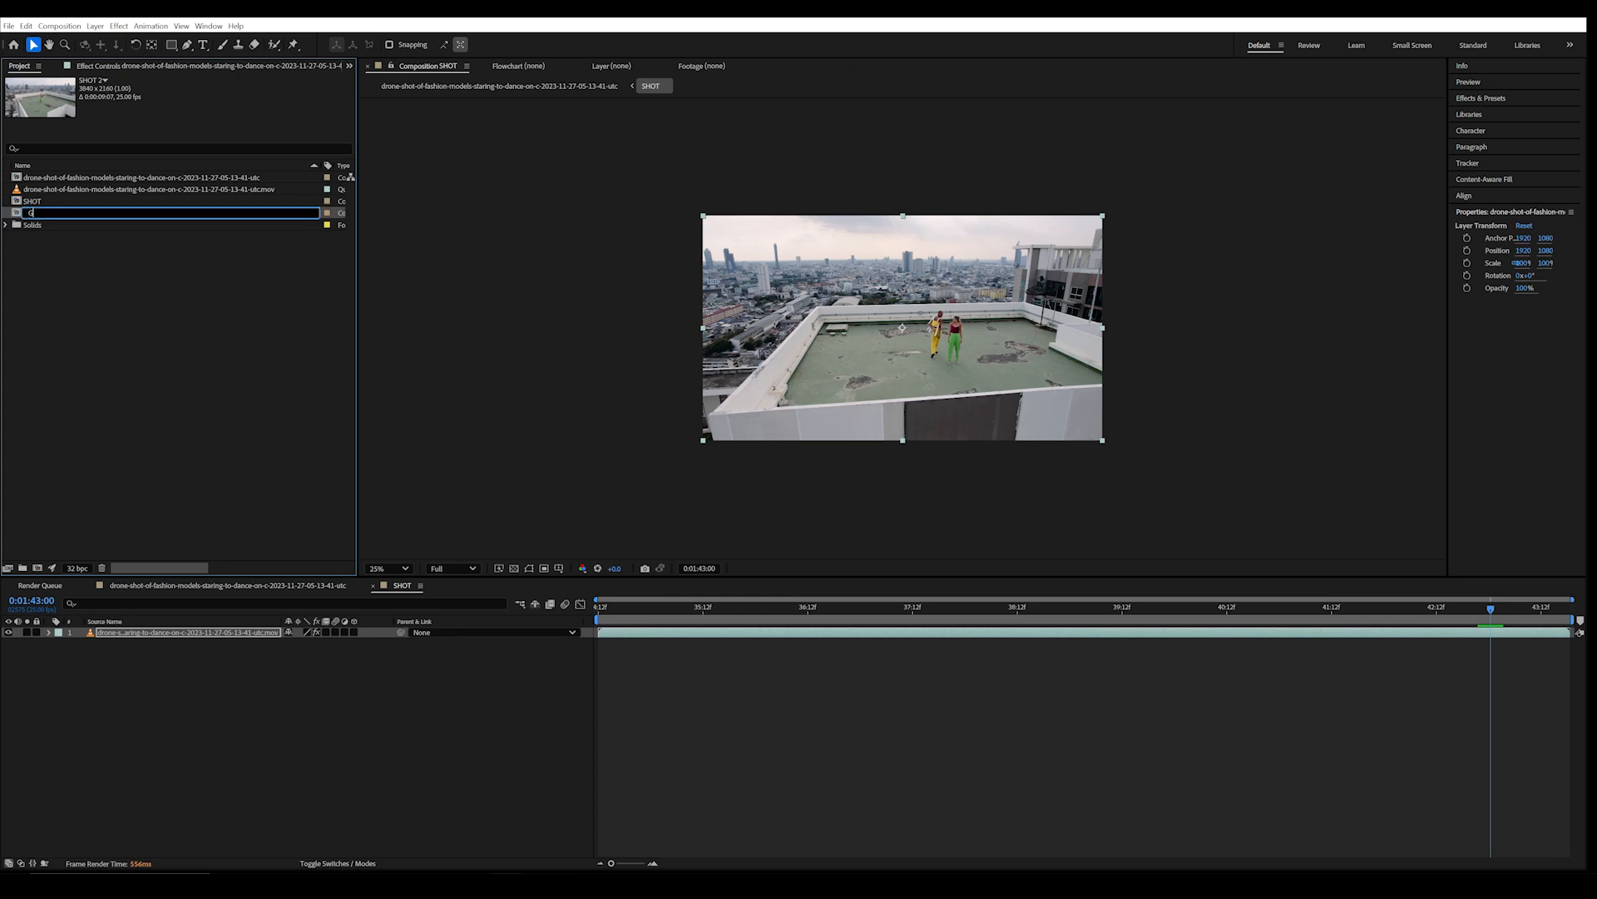
{"action": "type", "text": "RAIN MATTE"}
{"action": "key", "text": "Return"}
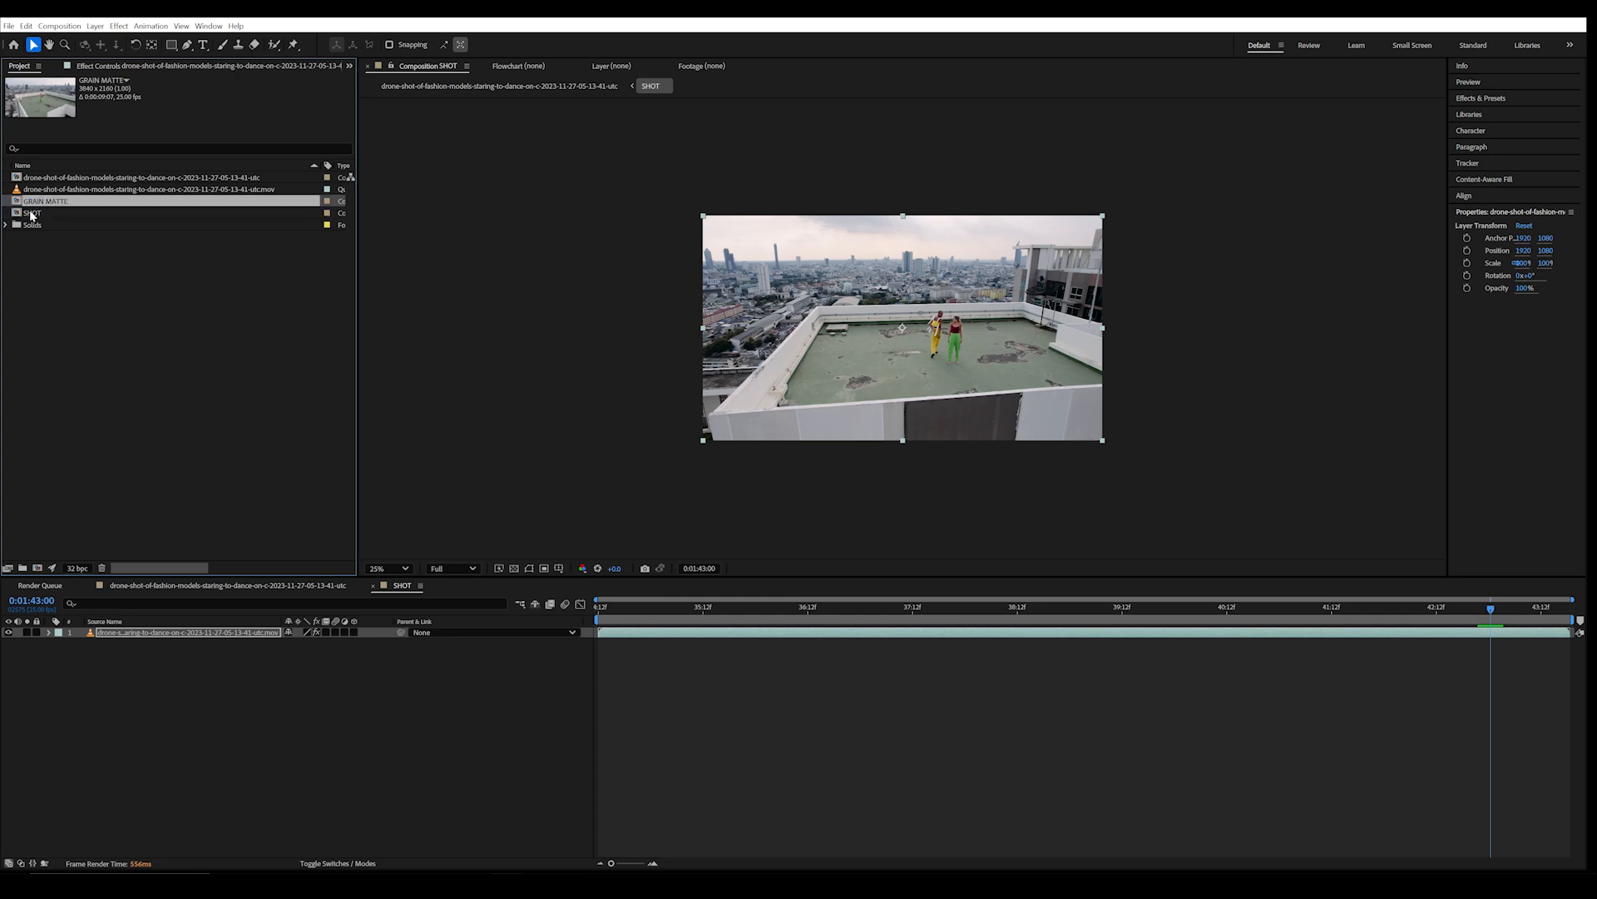
Return to the main drone-shot composition and move the current time to 0:01:35:22.
{"action": "left_click", "coordinate": [270, 585]}
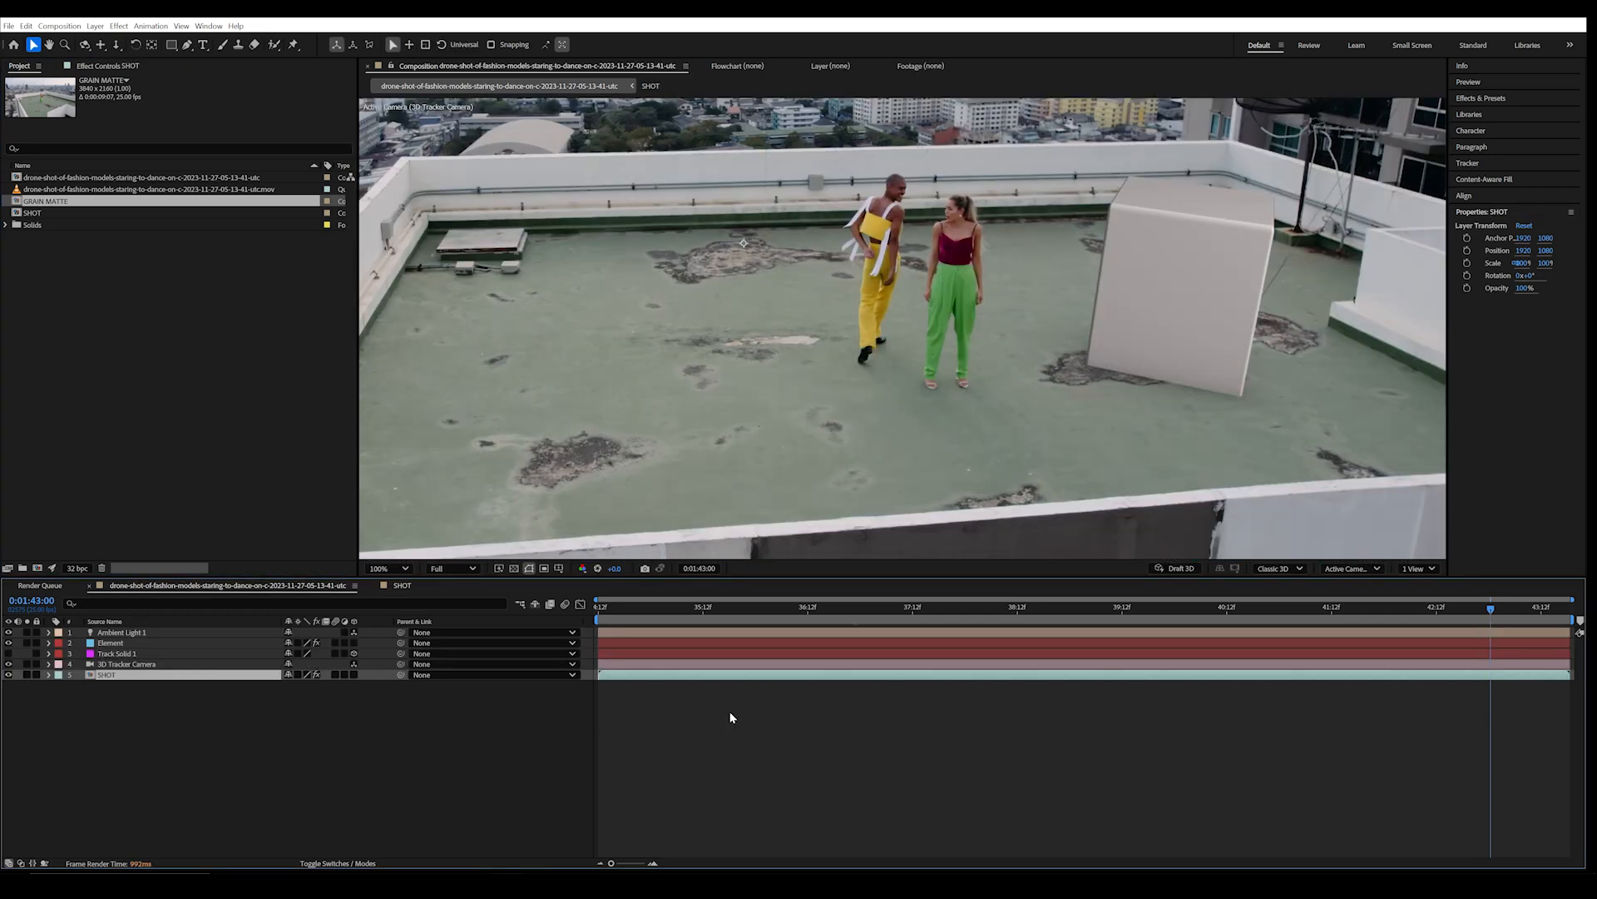
{"action": "left_click", "coordinate": [745, 608]}
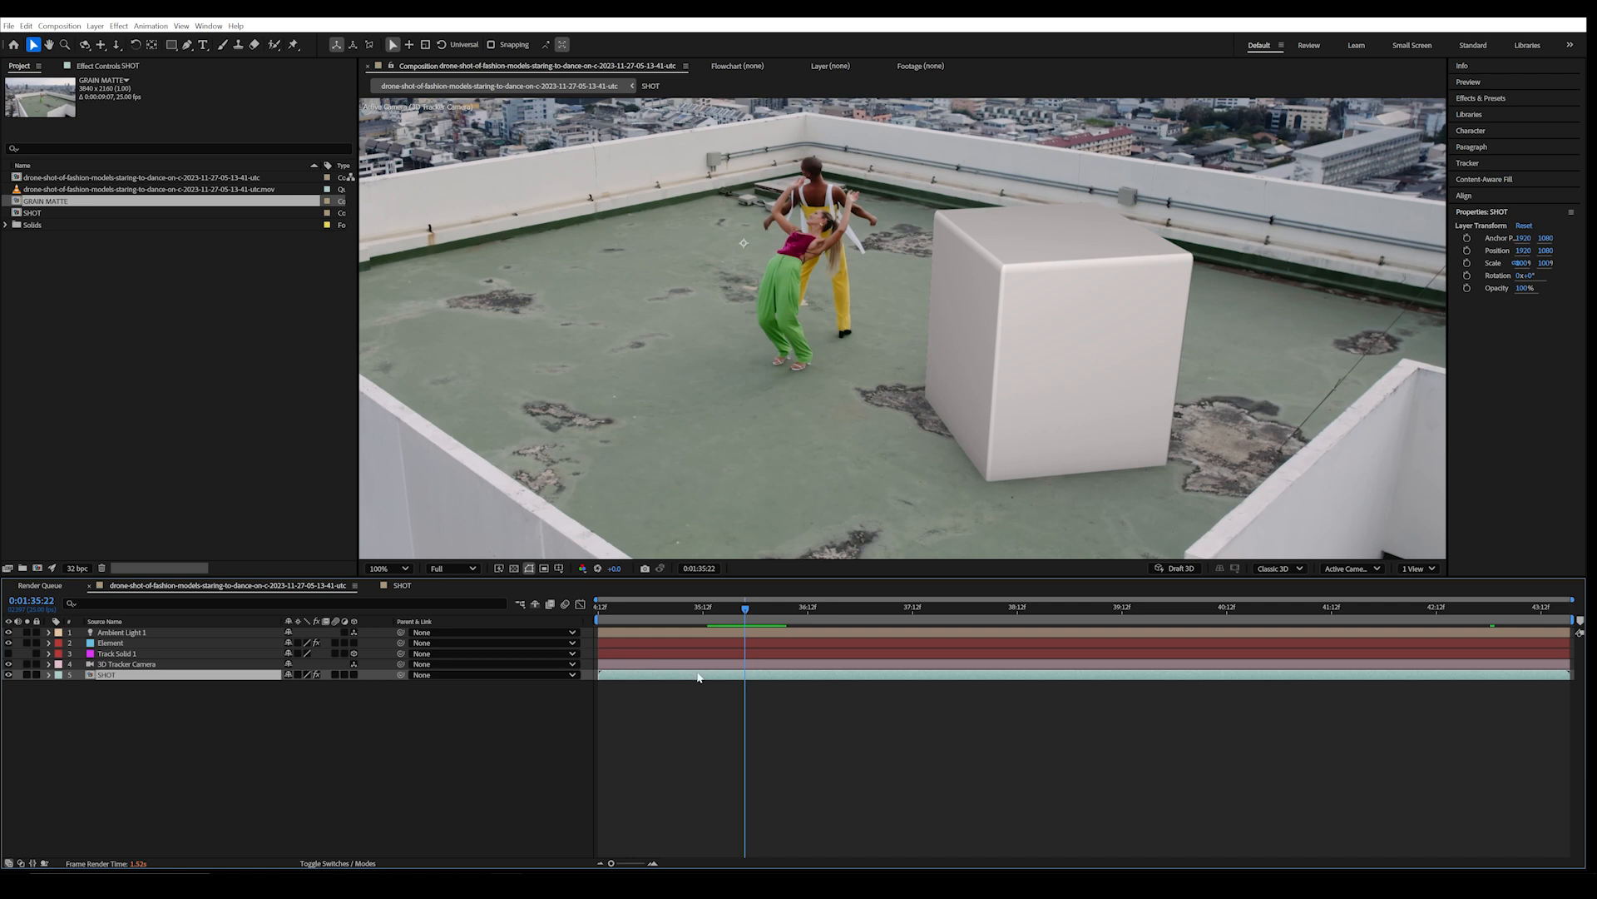
{"action": "left_click", "coordinate": [106, 356]}
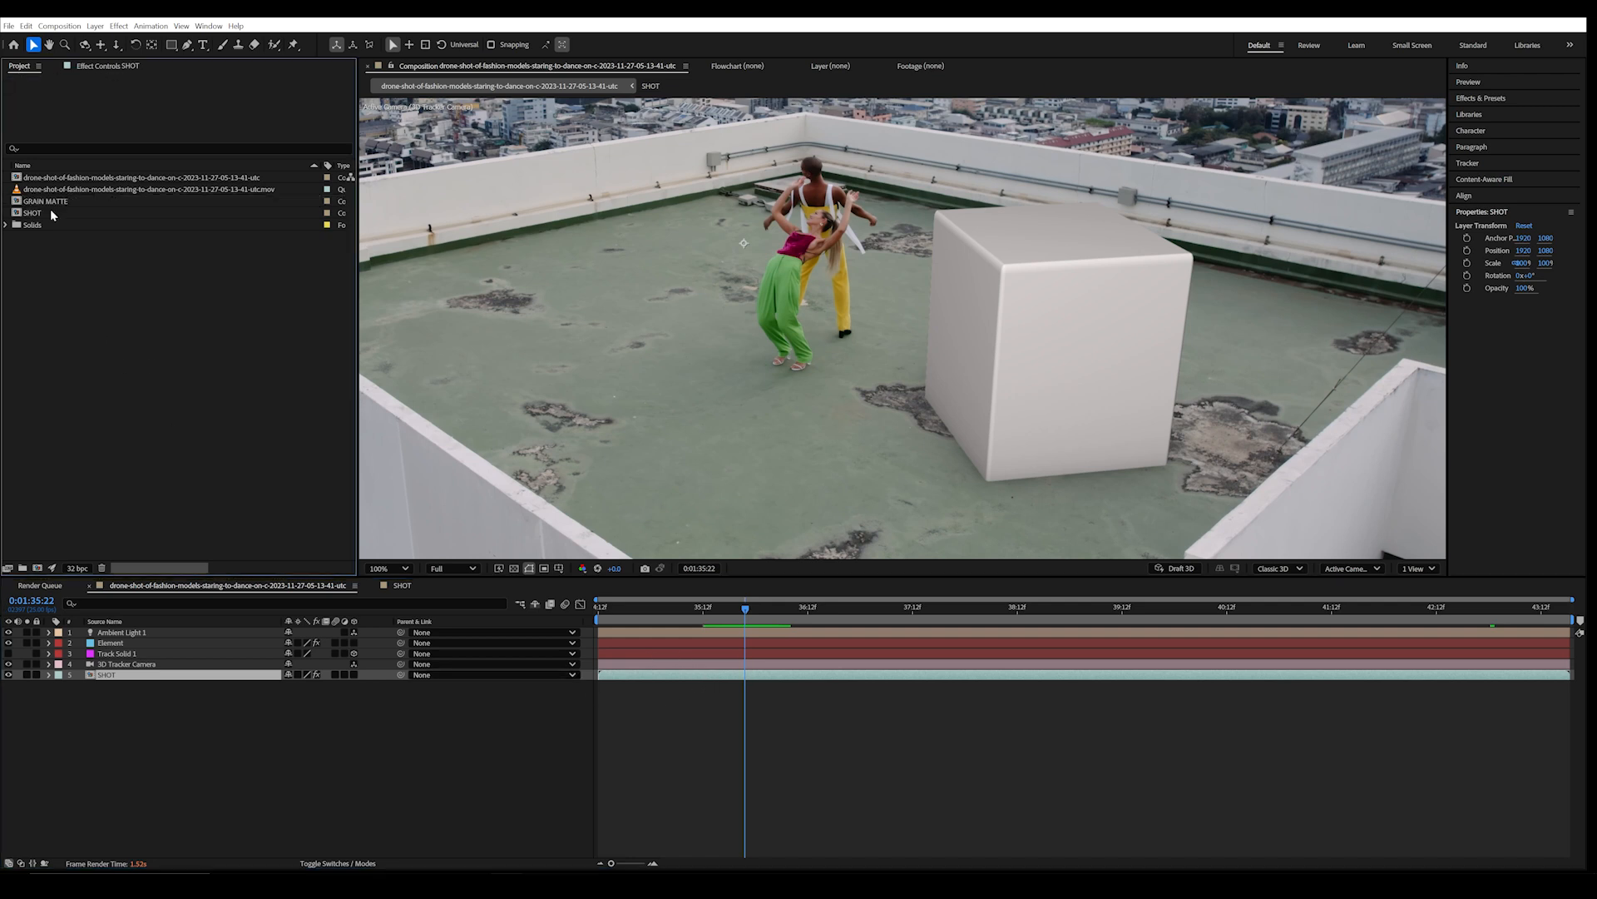
In the GRAIN MATTE composition, duplicate the footage layer and remove Reduce Noise v5 from the upper copy.
{"action": "double_click", "coordinate": [47, 203]}
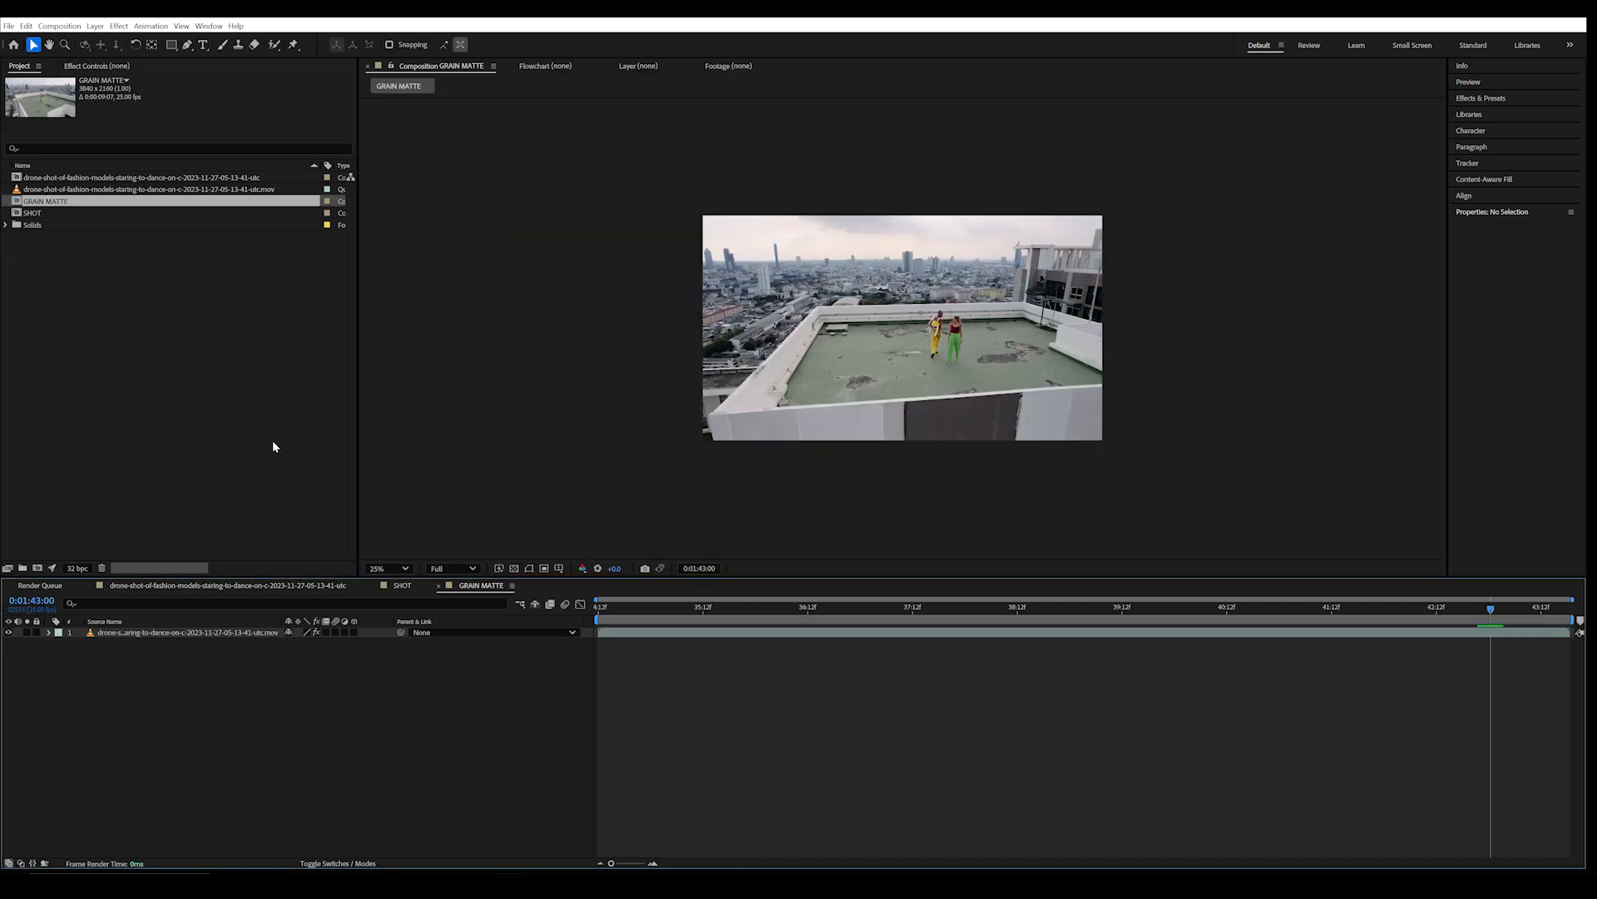
{"action": "left_click", "coordinate": [174, 633]}
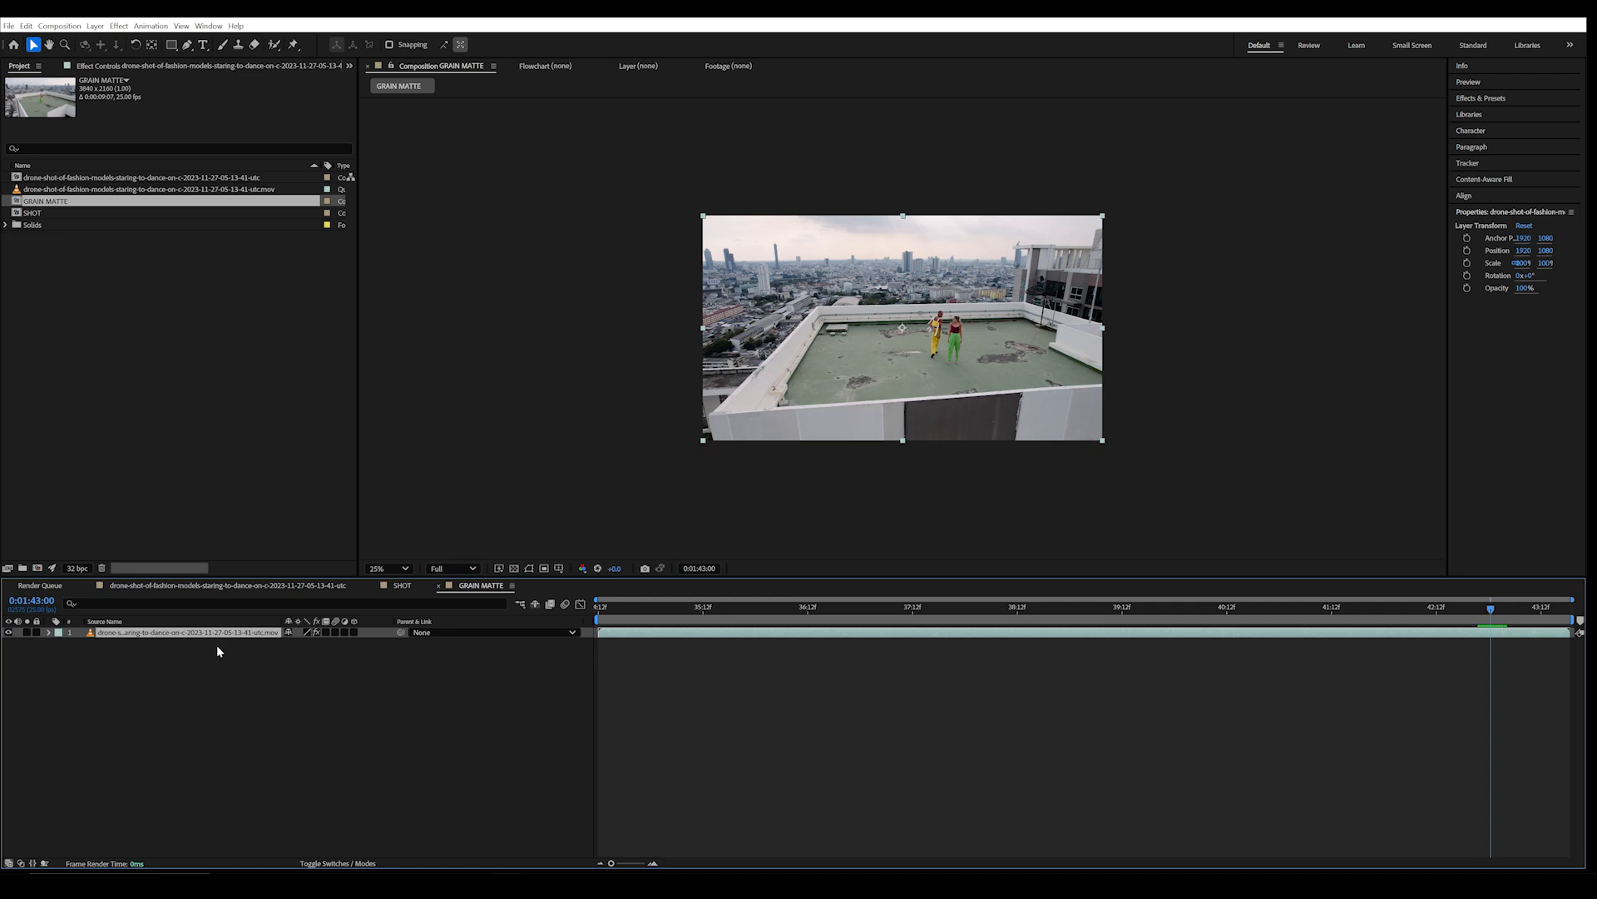
{"action": "key", "text": "ctrl+d"}
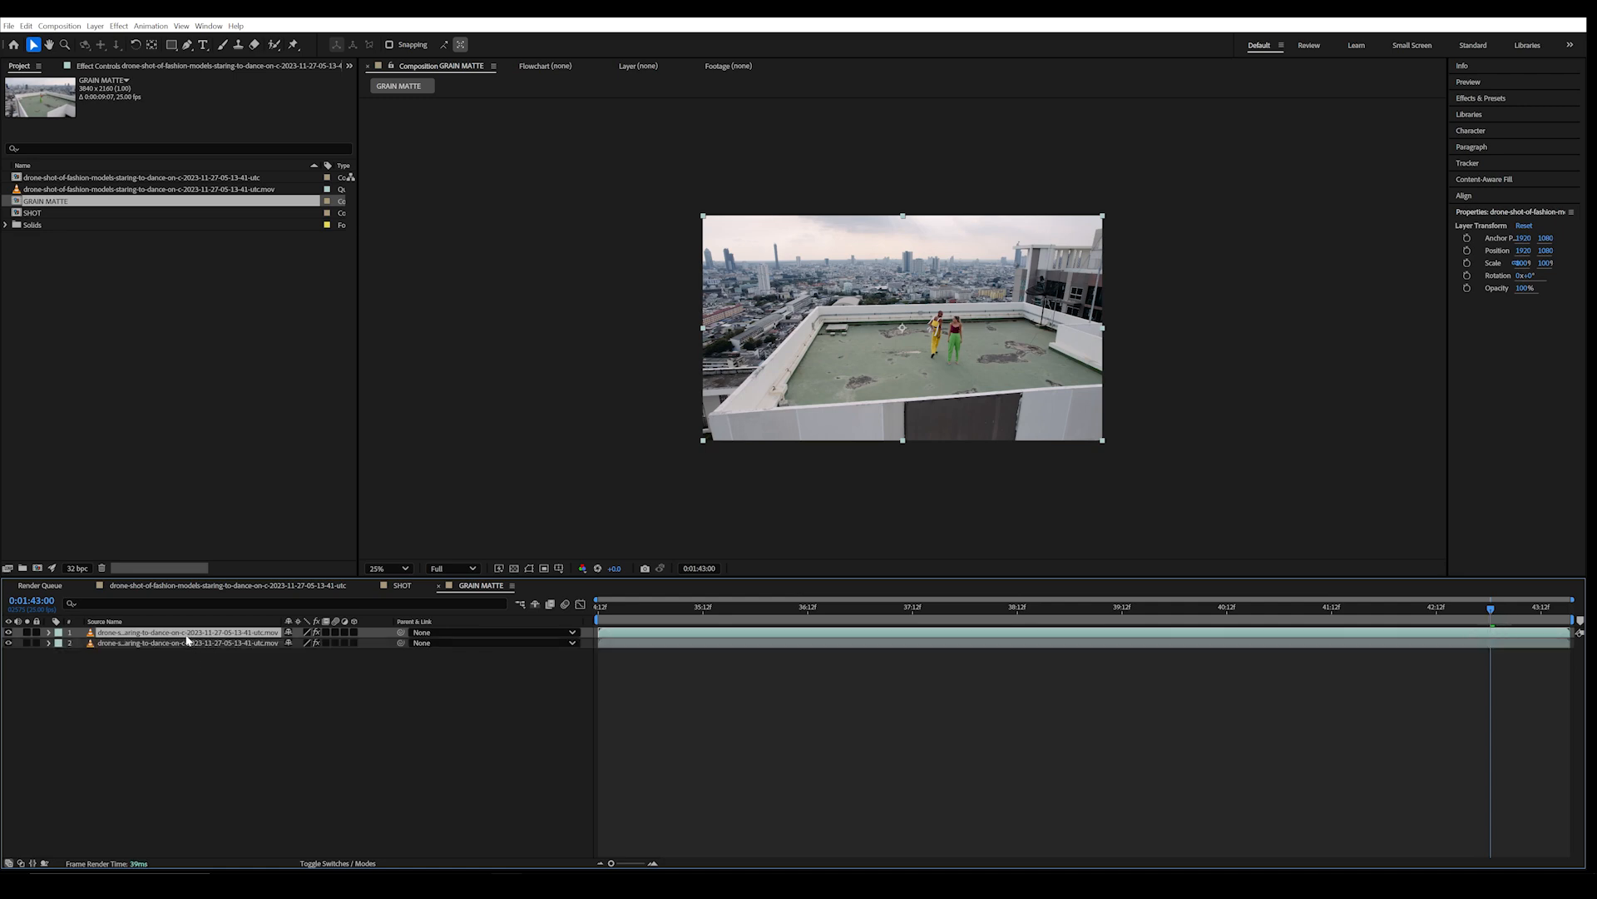
{"action": "left_click", "coordinate": [85, 66]}
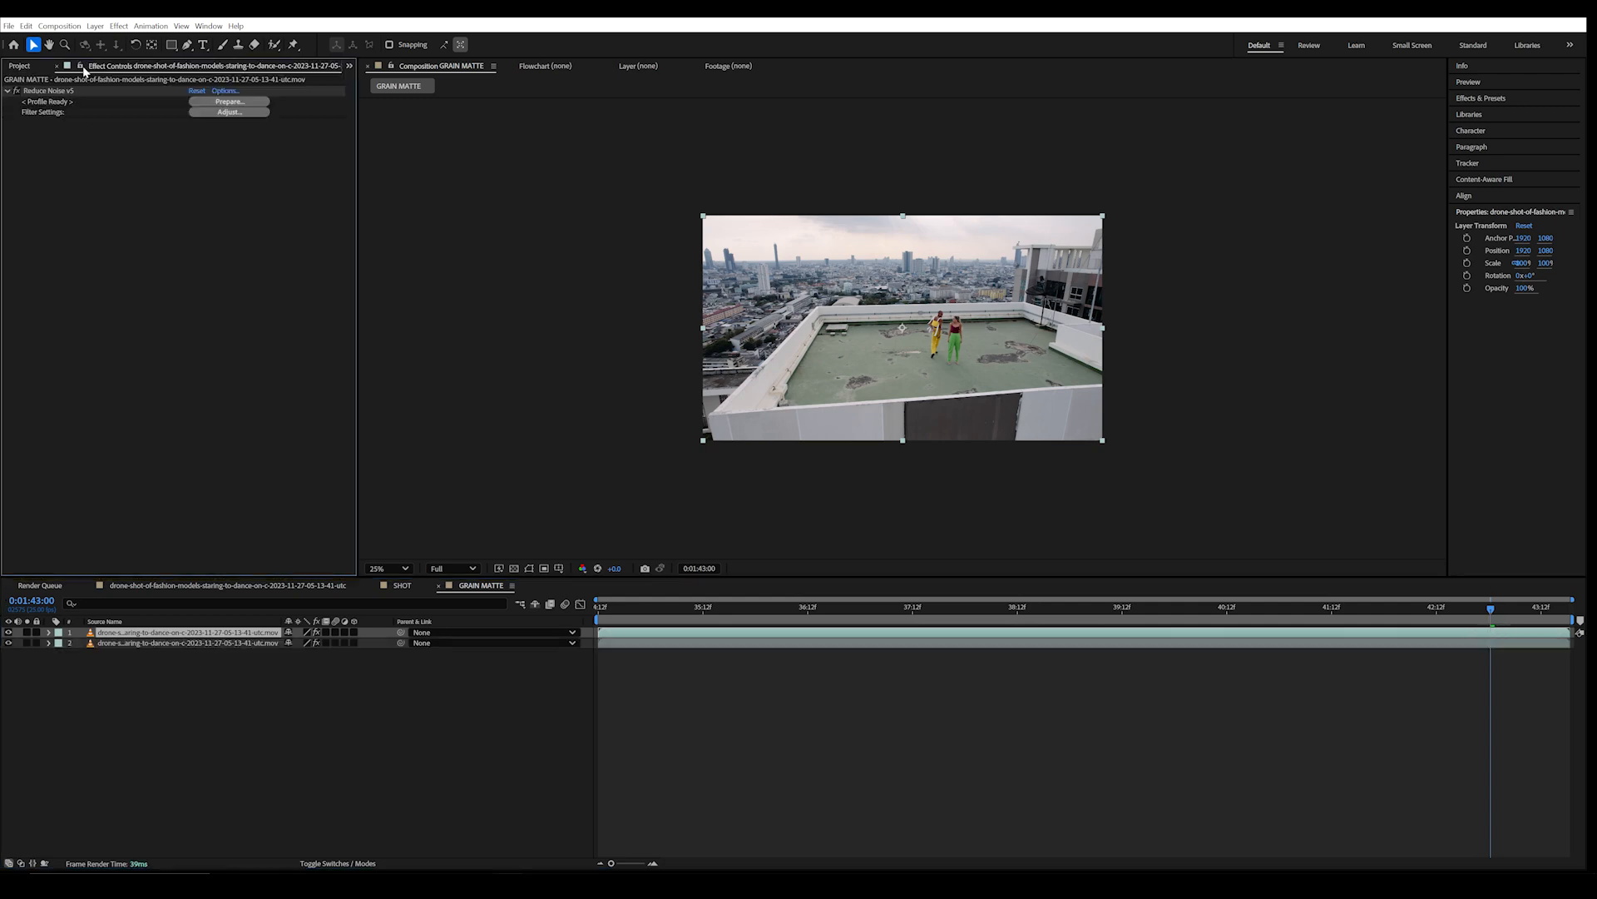
{"action": "left_click", "coordinate": [35, 91]}
{"action": "key", "text": "Delete"}
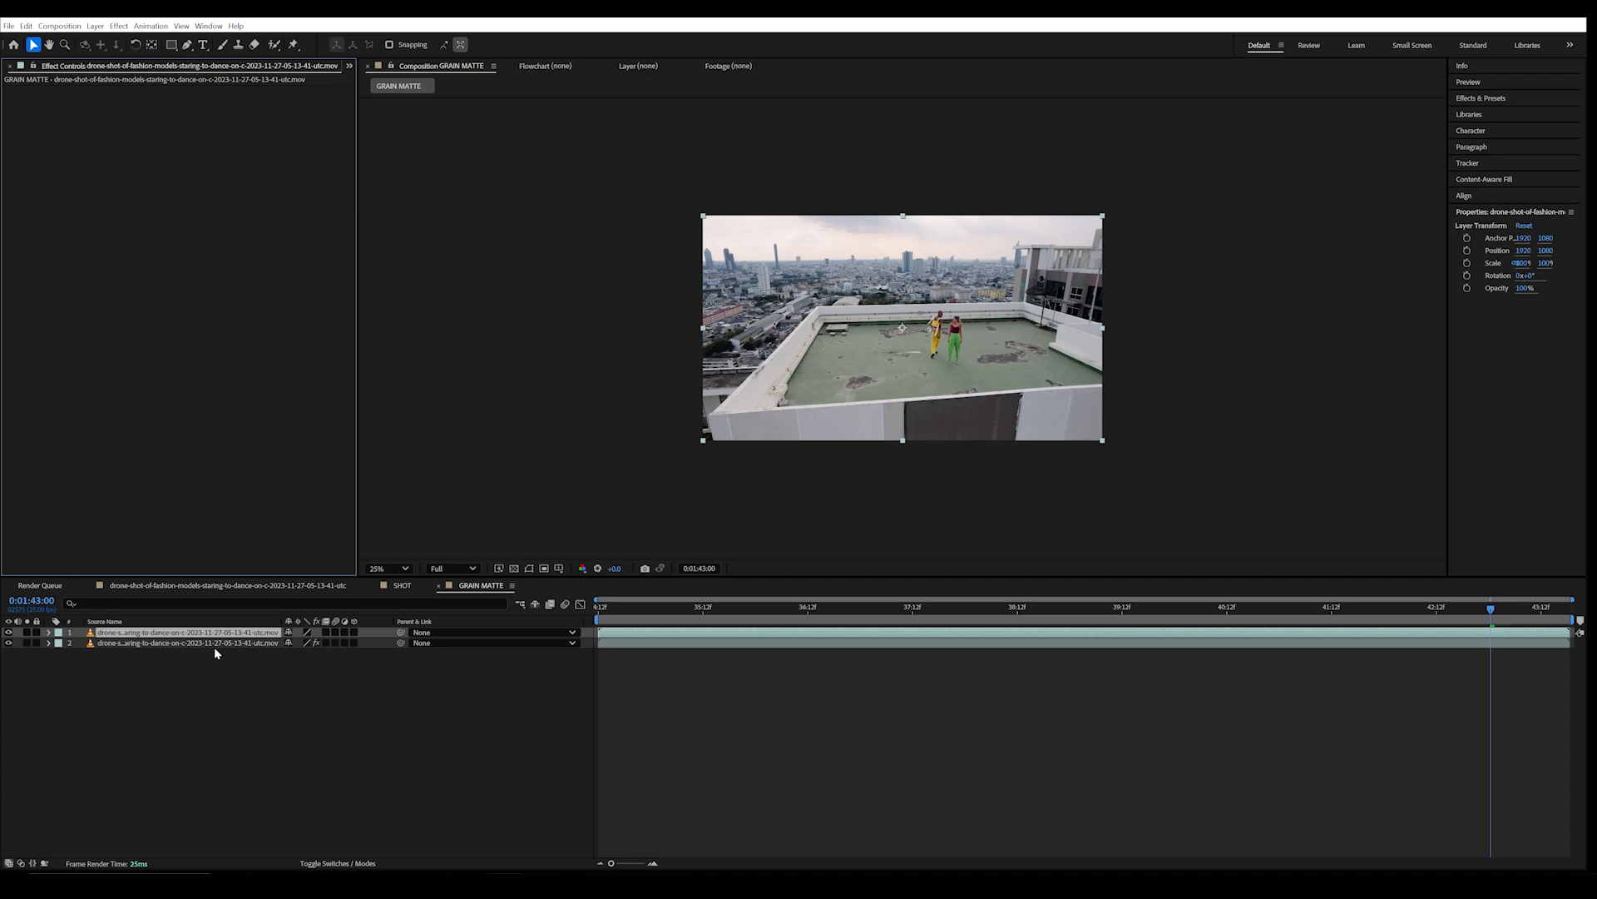
Set the blending mode of the upper footage layer to Subtract.
{"action": "left_click", "coordinate": [333, 863]}
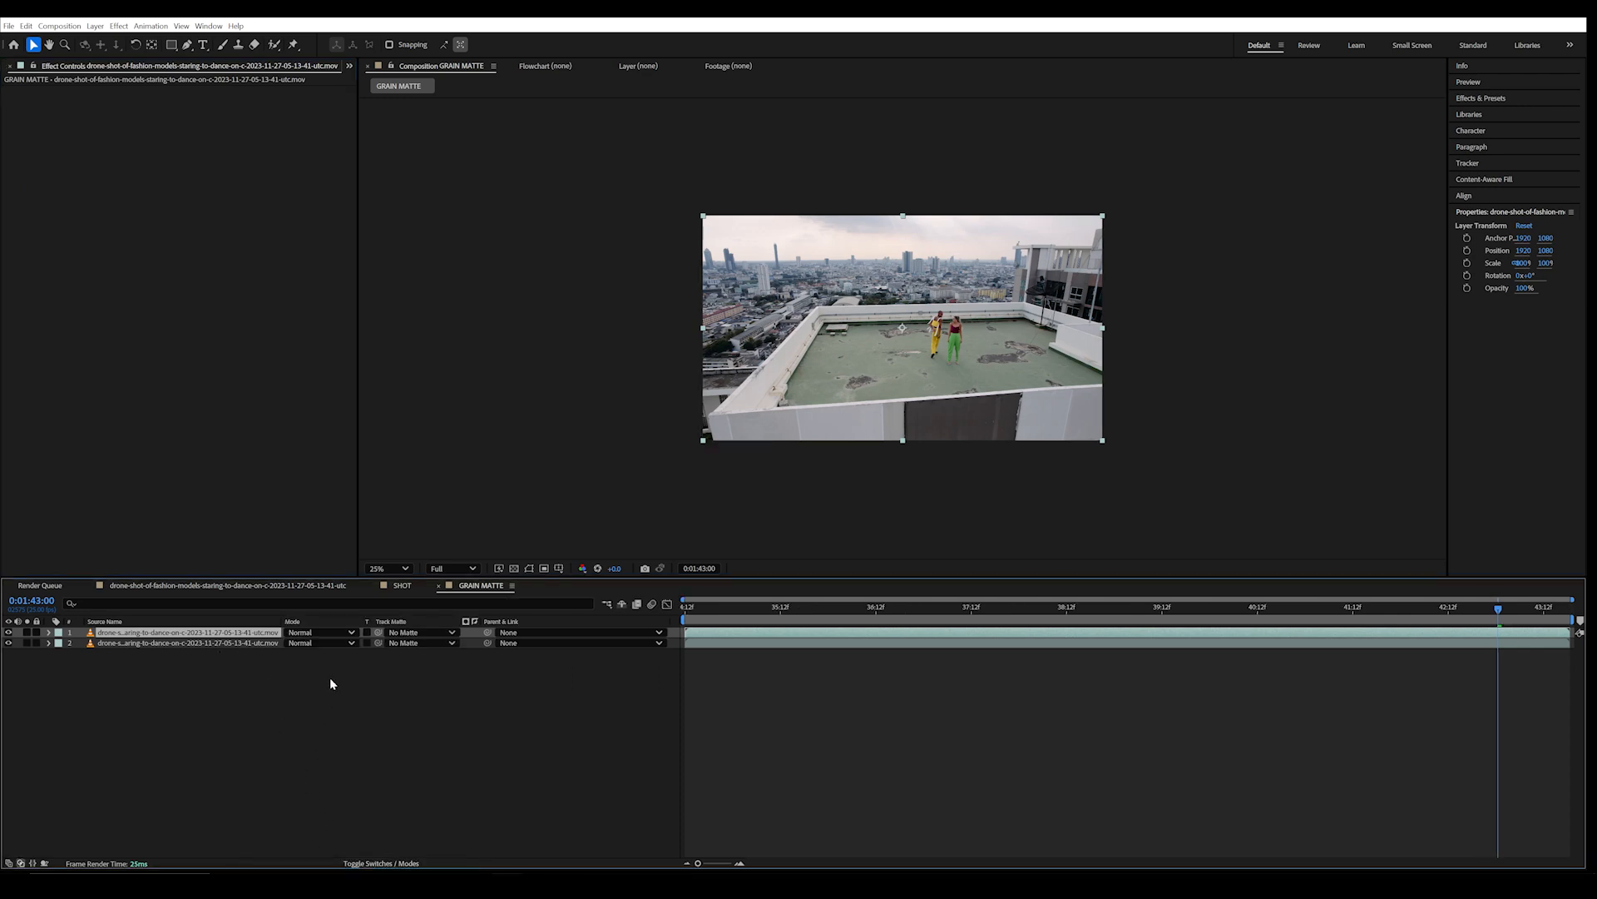
{"action": "left_click", "coordinate": [341, 634]}
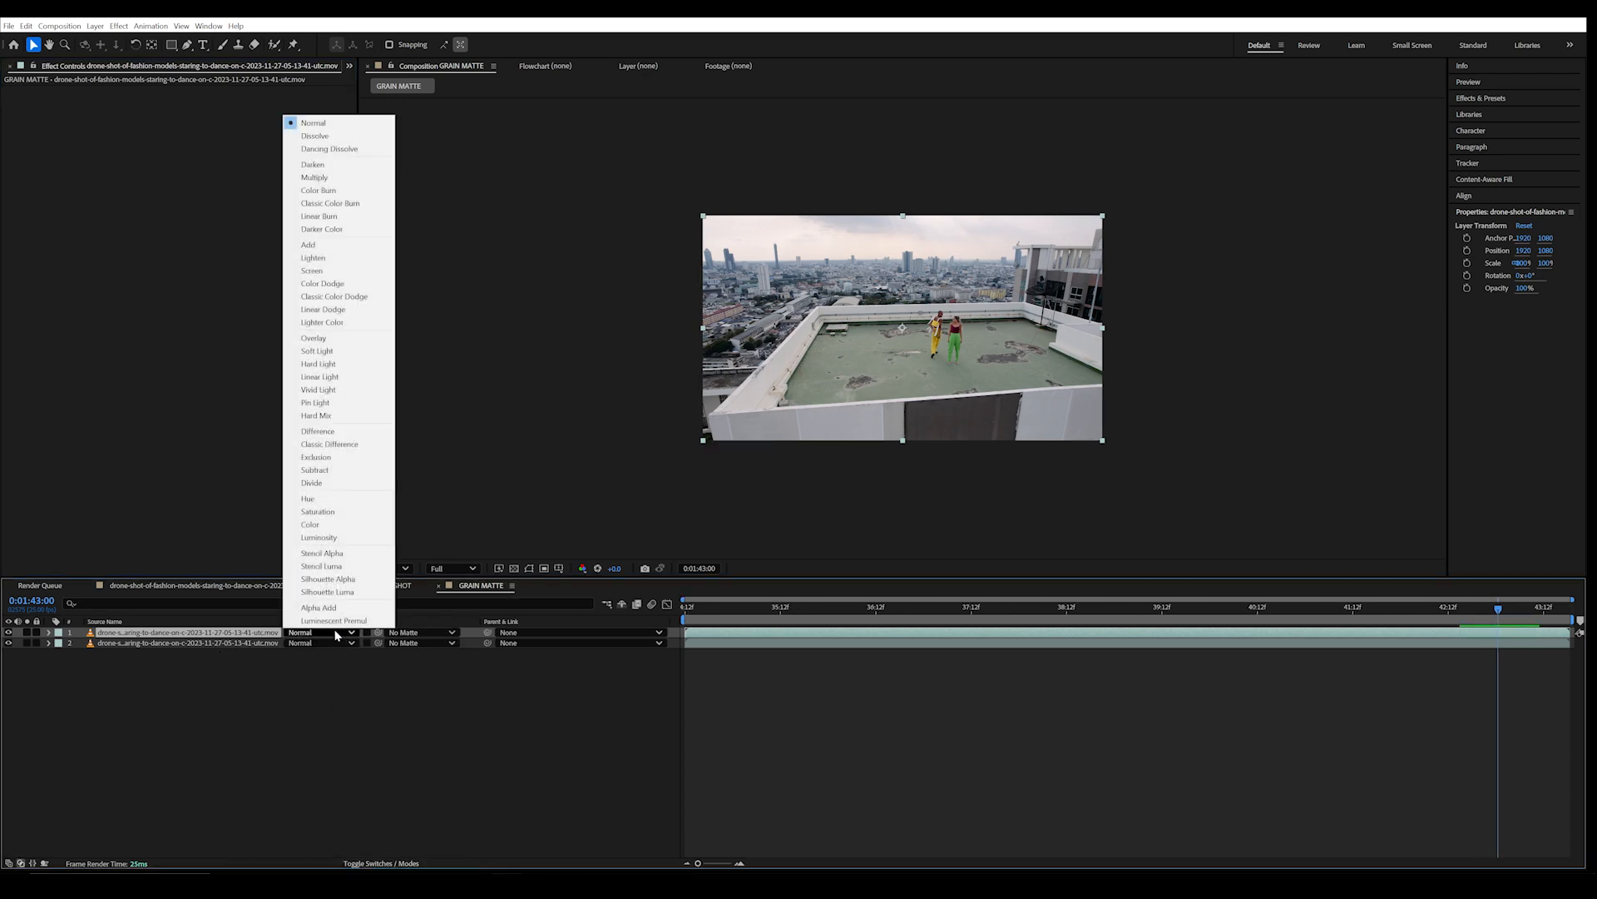
{"action": "left_click", "coordinate": [328, 471]}
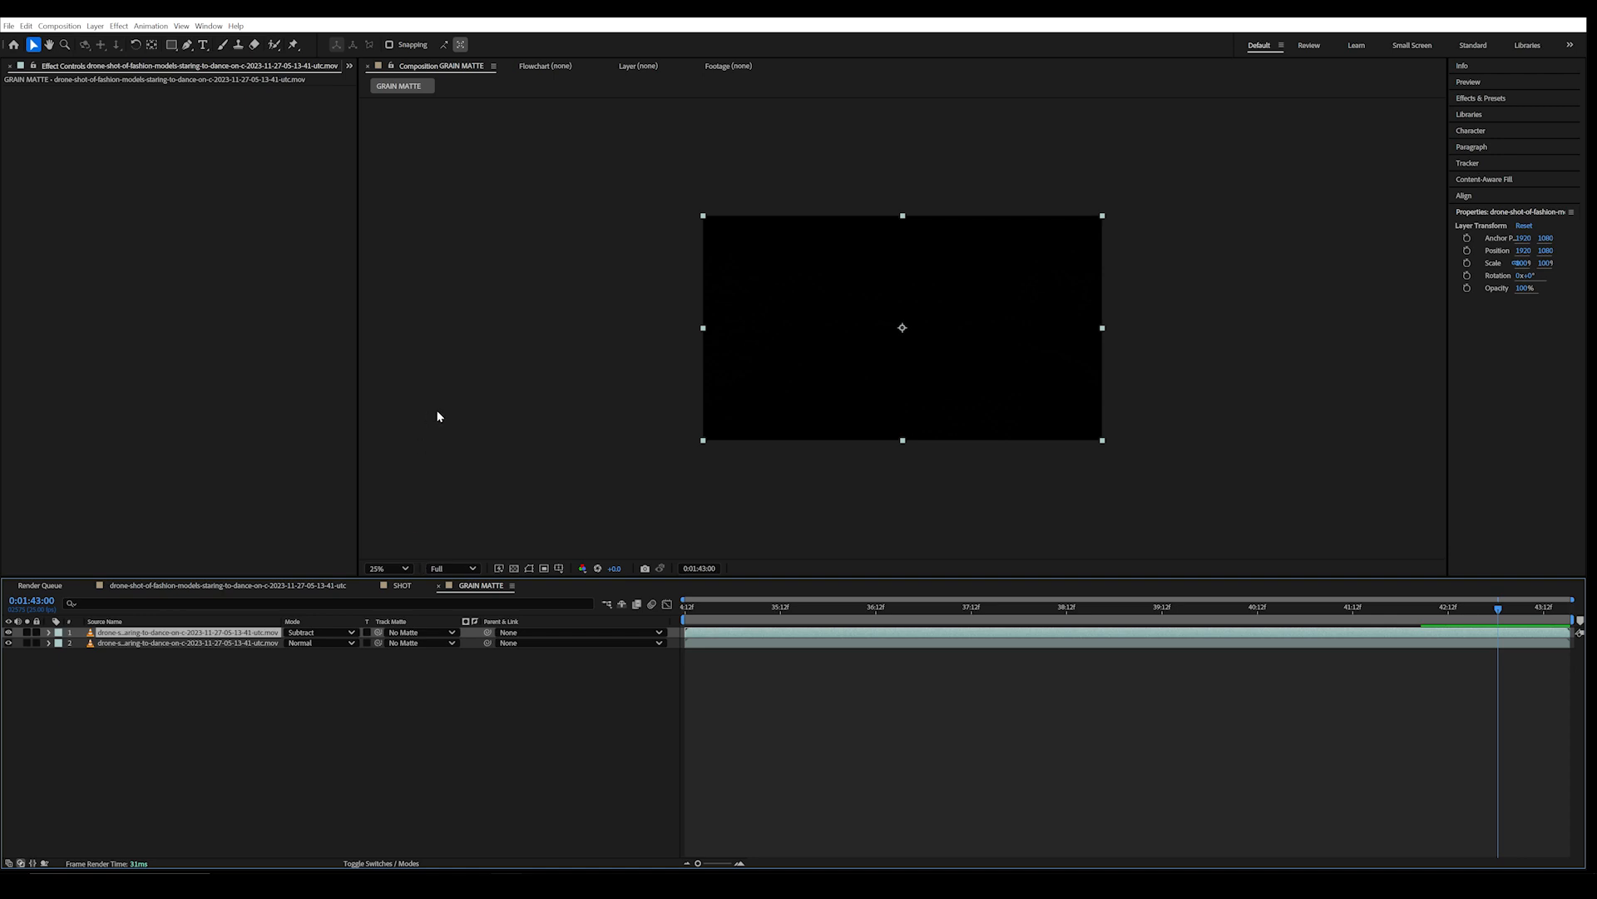
Raise the viewer exposure to inspect the grain in the subtracted image, and reset the exposure to 0.
{"action": "left_click", "coordinate": [616, 569]}
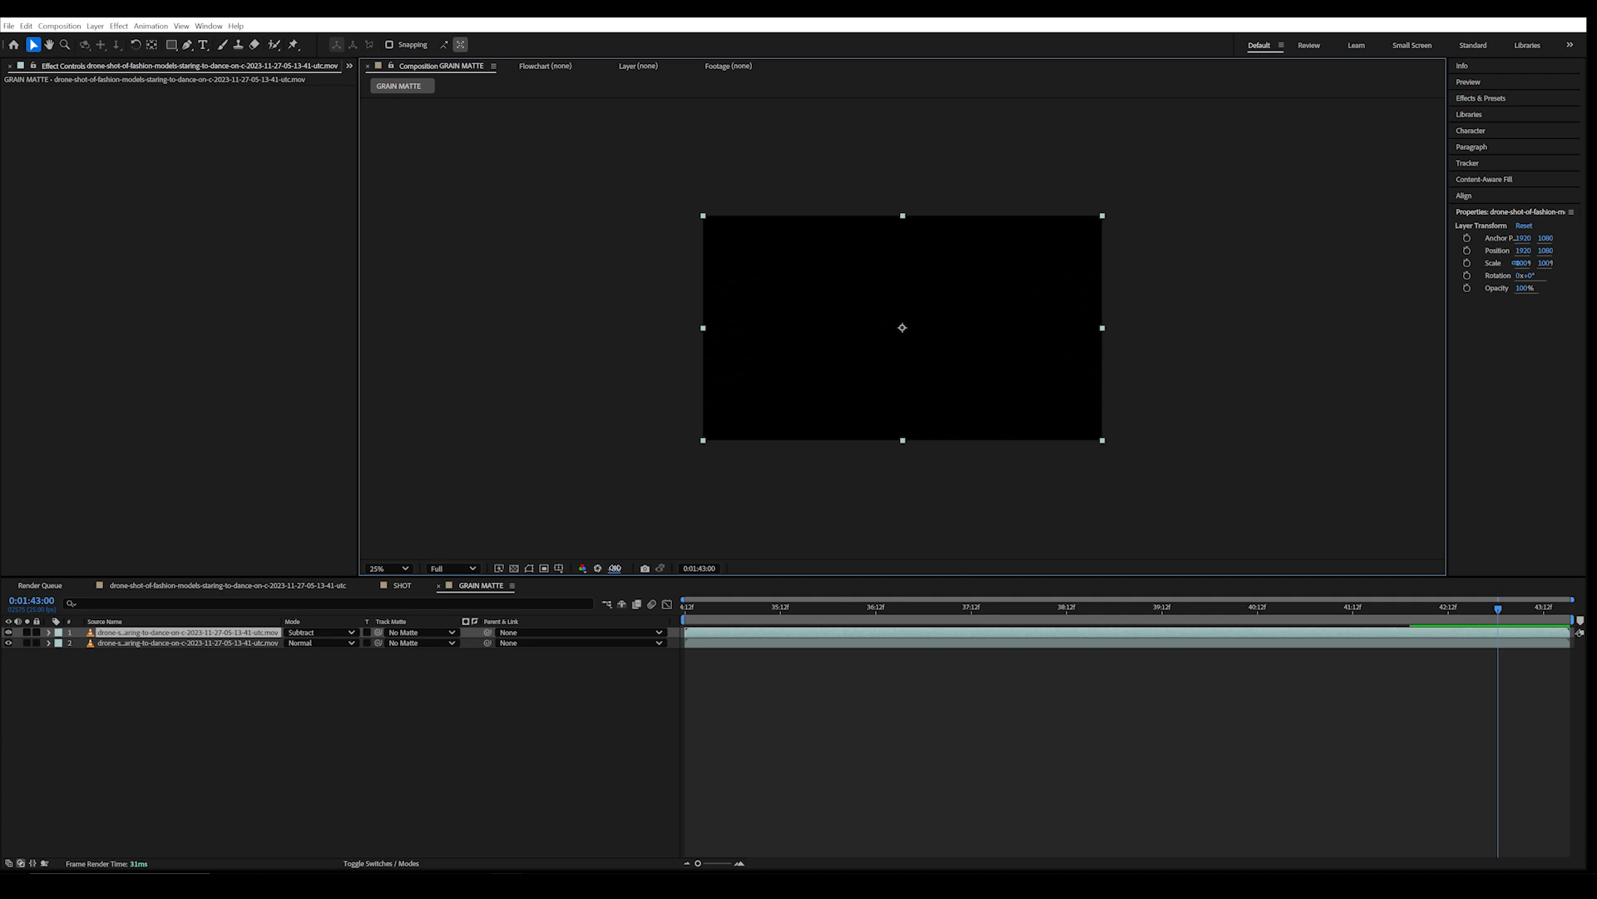
{"action": "left_click_drag", "start_coordinate": [616, 569], "coordinate": [1073, 575]}
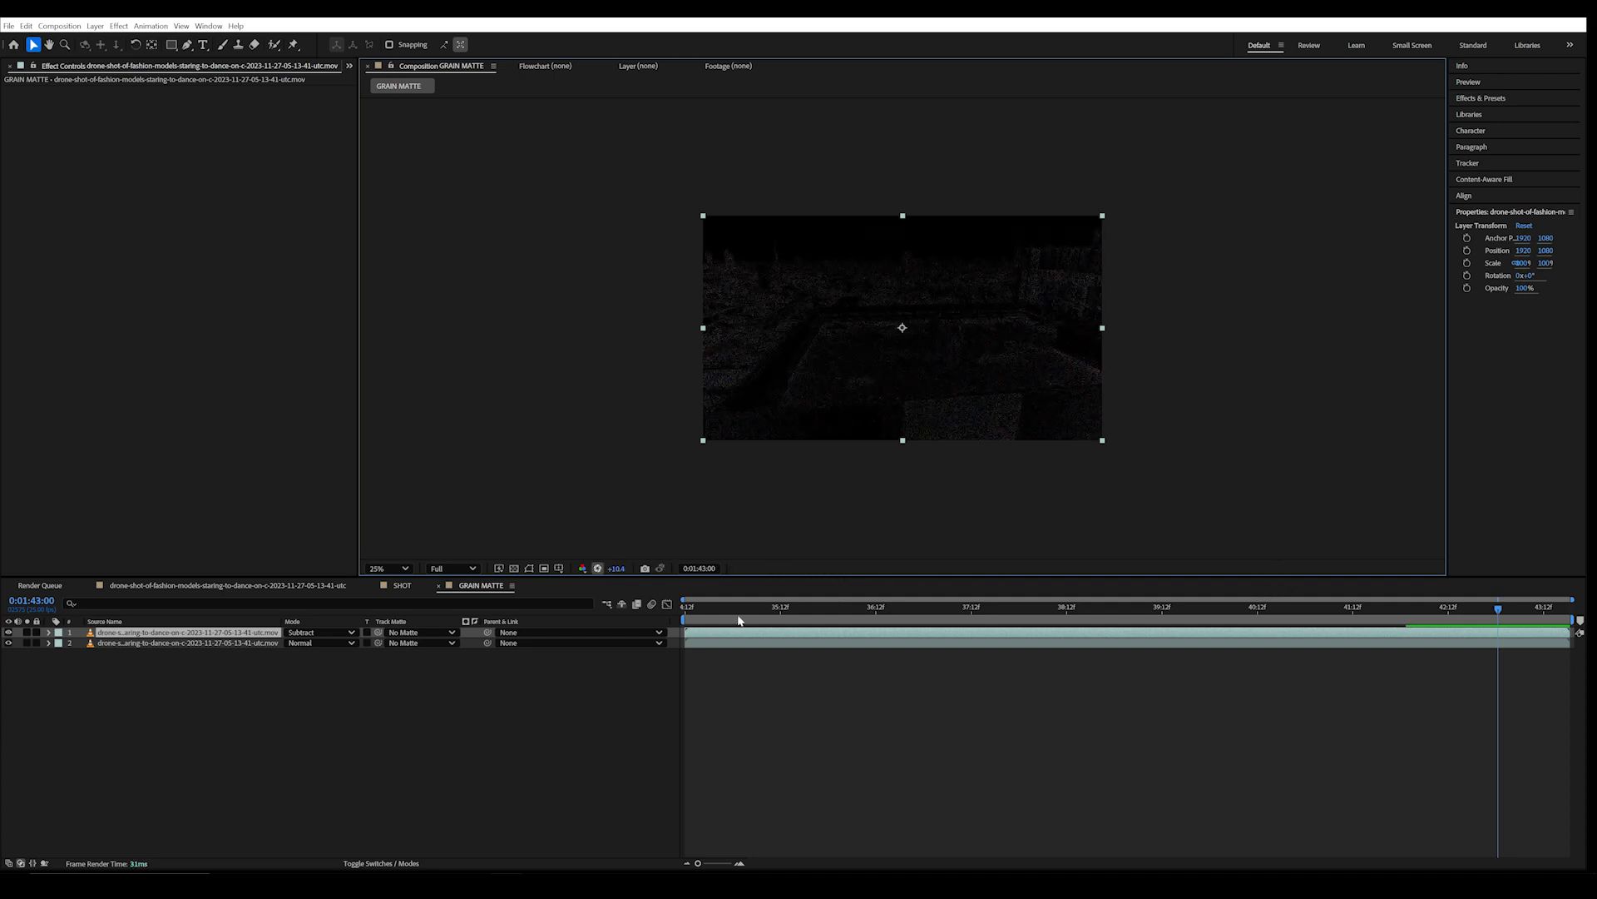
{"action": "left_click_drag", "start_coordinate": [614, 569], "coordinate": [810, 570]}
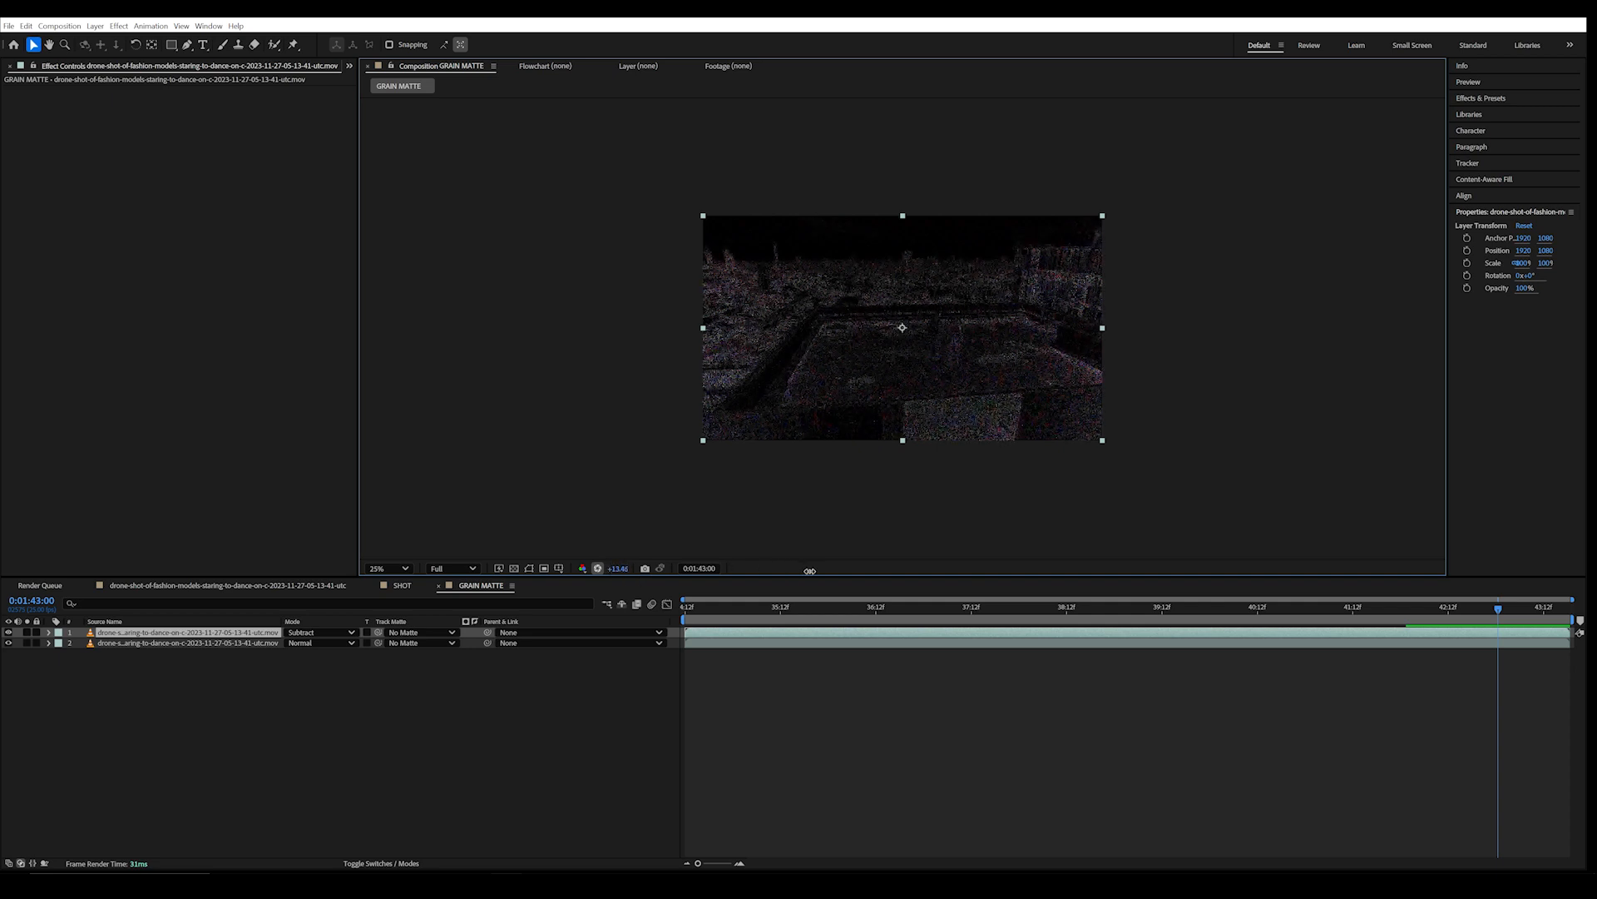
{"action": "left_click", "coordinate": [617, 568]}
{"action": "type", "text": "0"}
{"action": "key", "text": "Return"}
{"action": "left_click", "coordinate": [519, 696]}
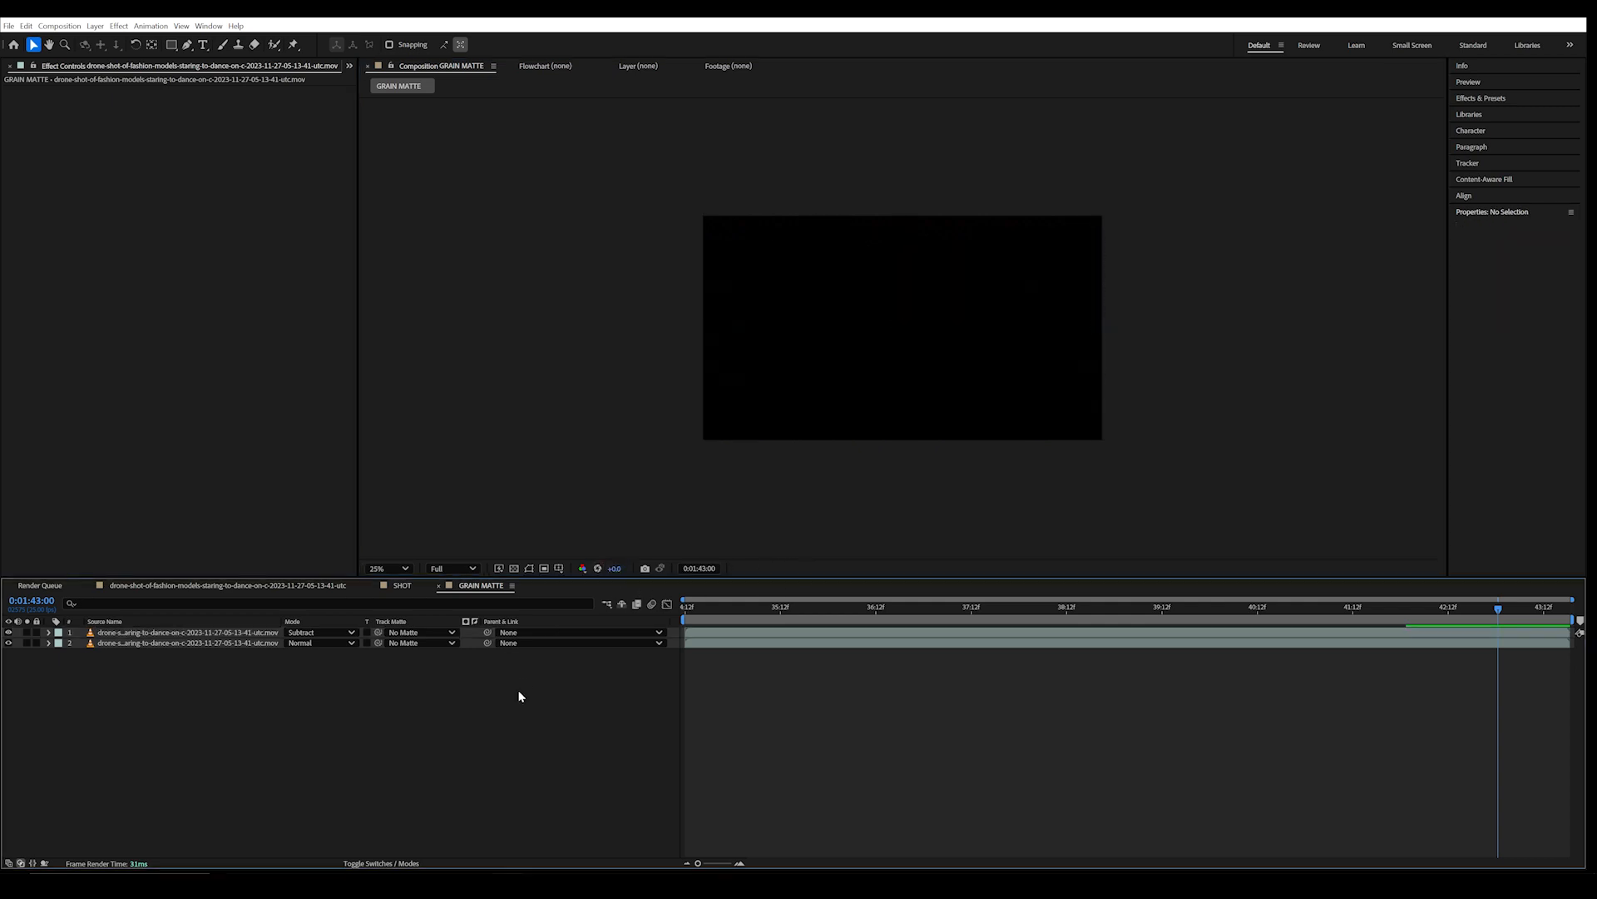
Place GRAIN MATTE above all layers in the main drone-shot composition and set its blending mode to Add.
{"action": "left_click", "coordinate": [193, 587]}
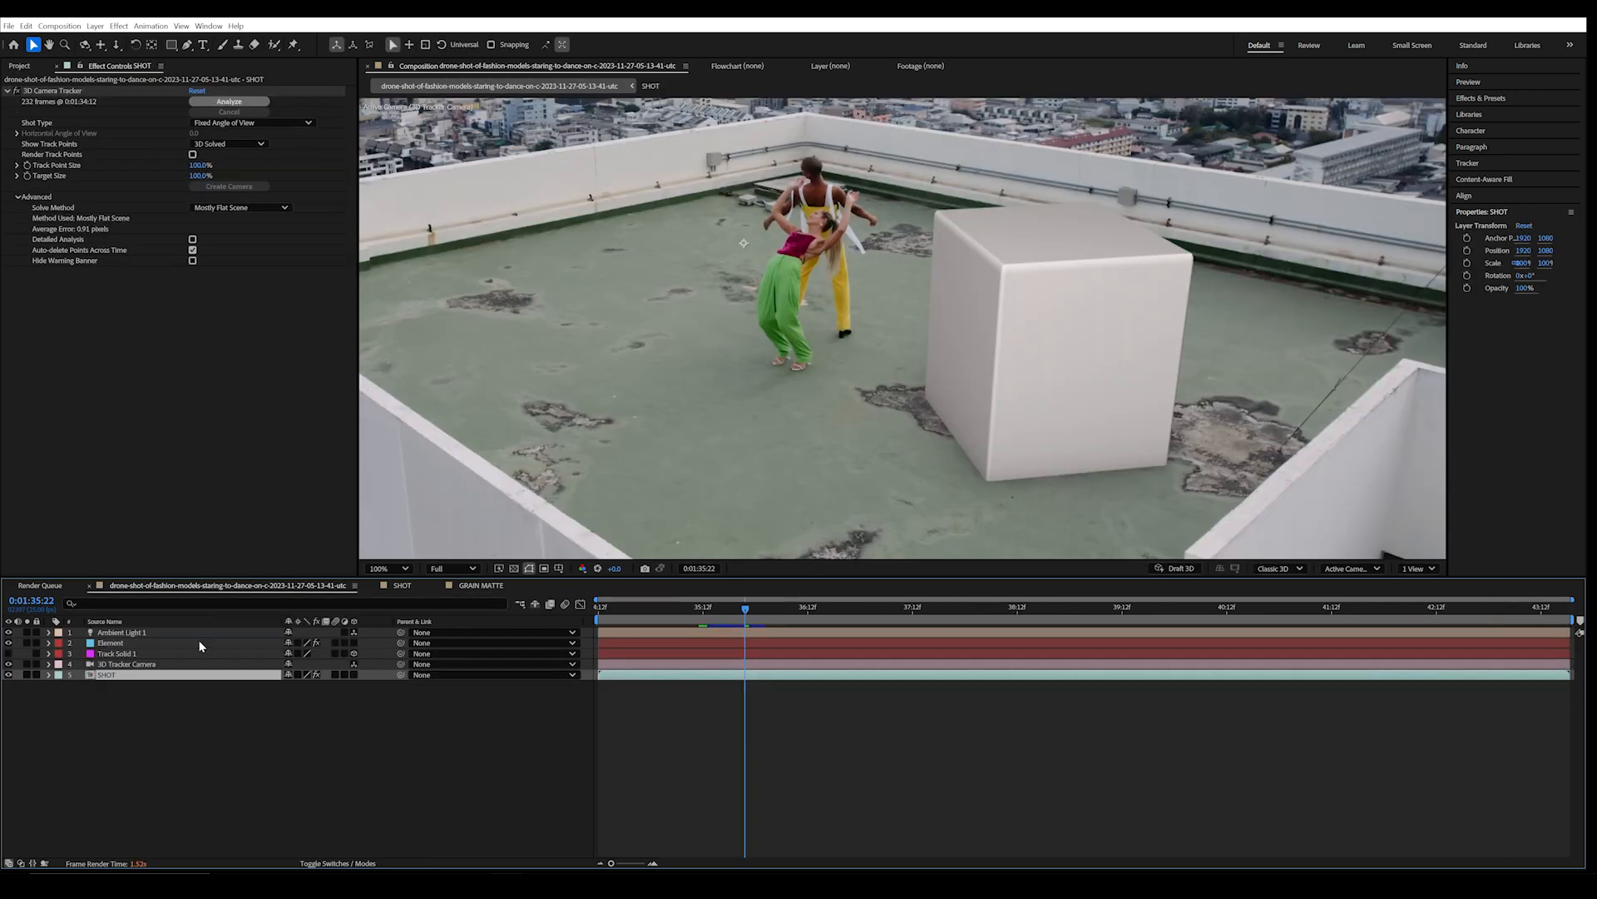
{"action": "left_click", "coordinate": [19, 66]}
{"action": "left_click_drag", "start_coordinate": [56, 202], "coordinate": [157, 628]}
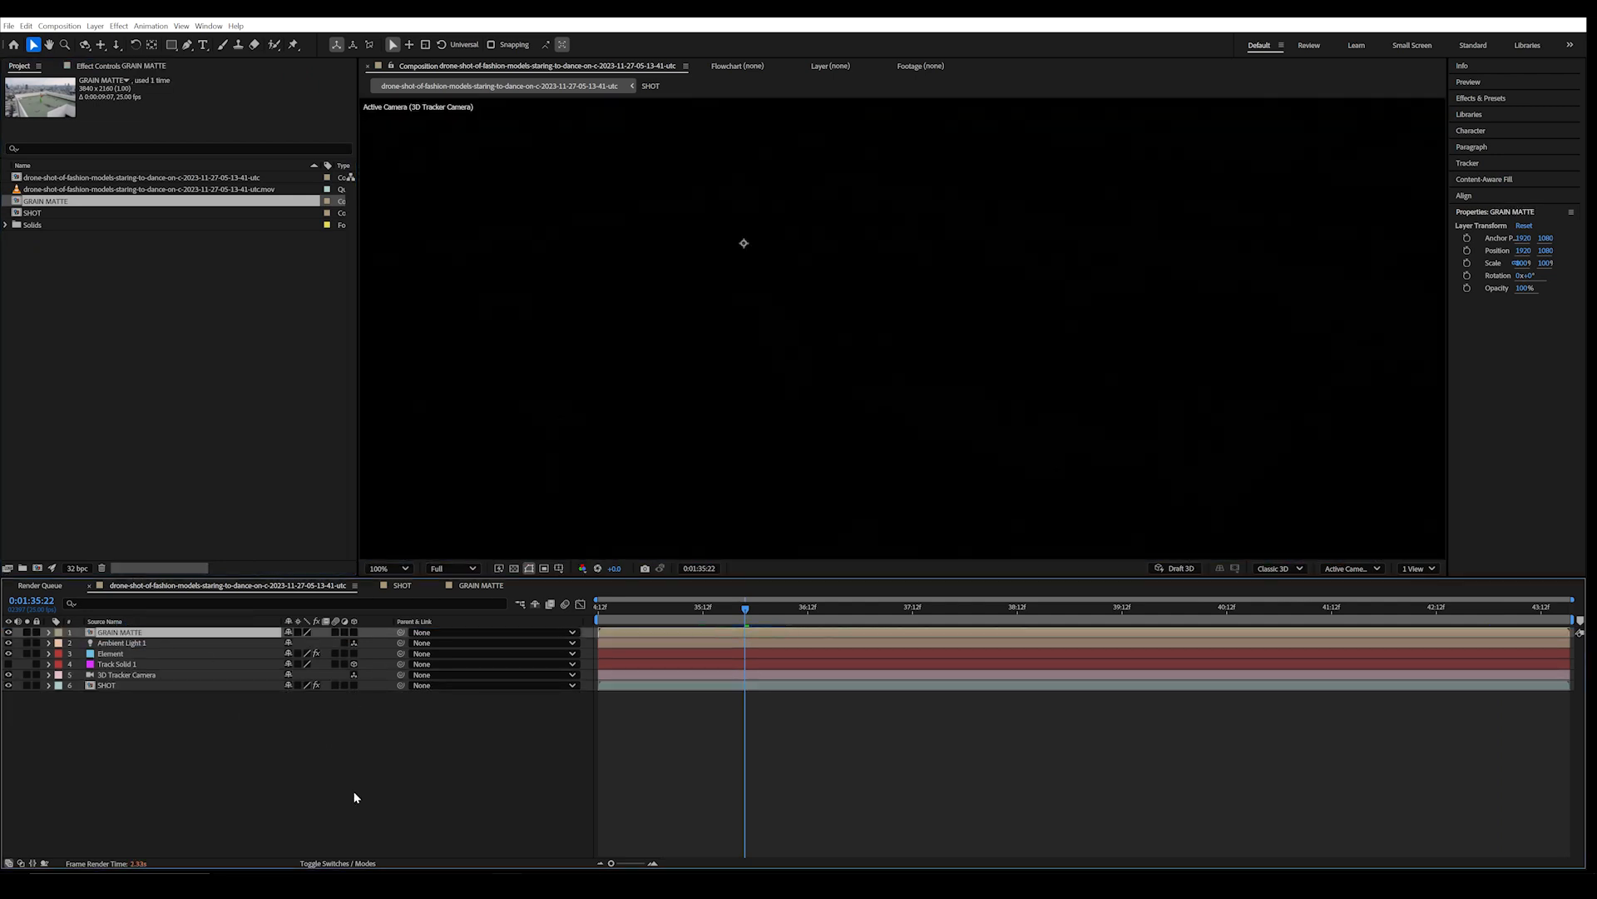
{"action": "left_click", "coordinate": [332, 863]}
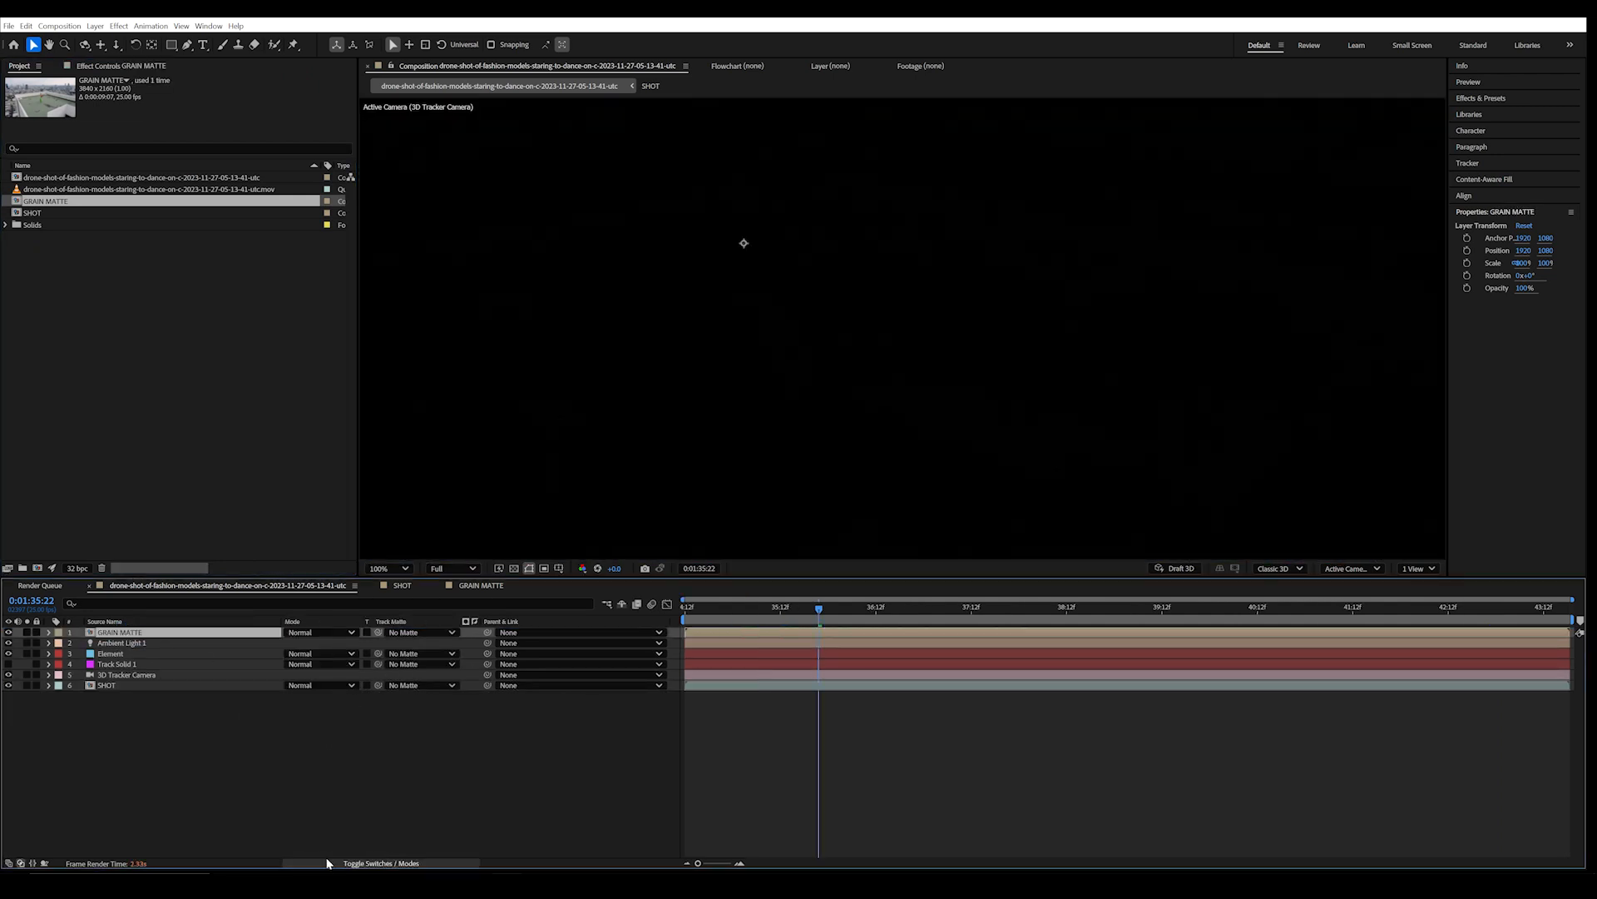
{"action": "left_click", "coordinate": [313, 634]}
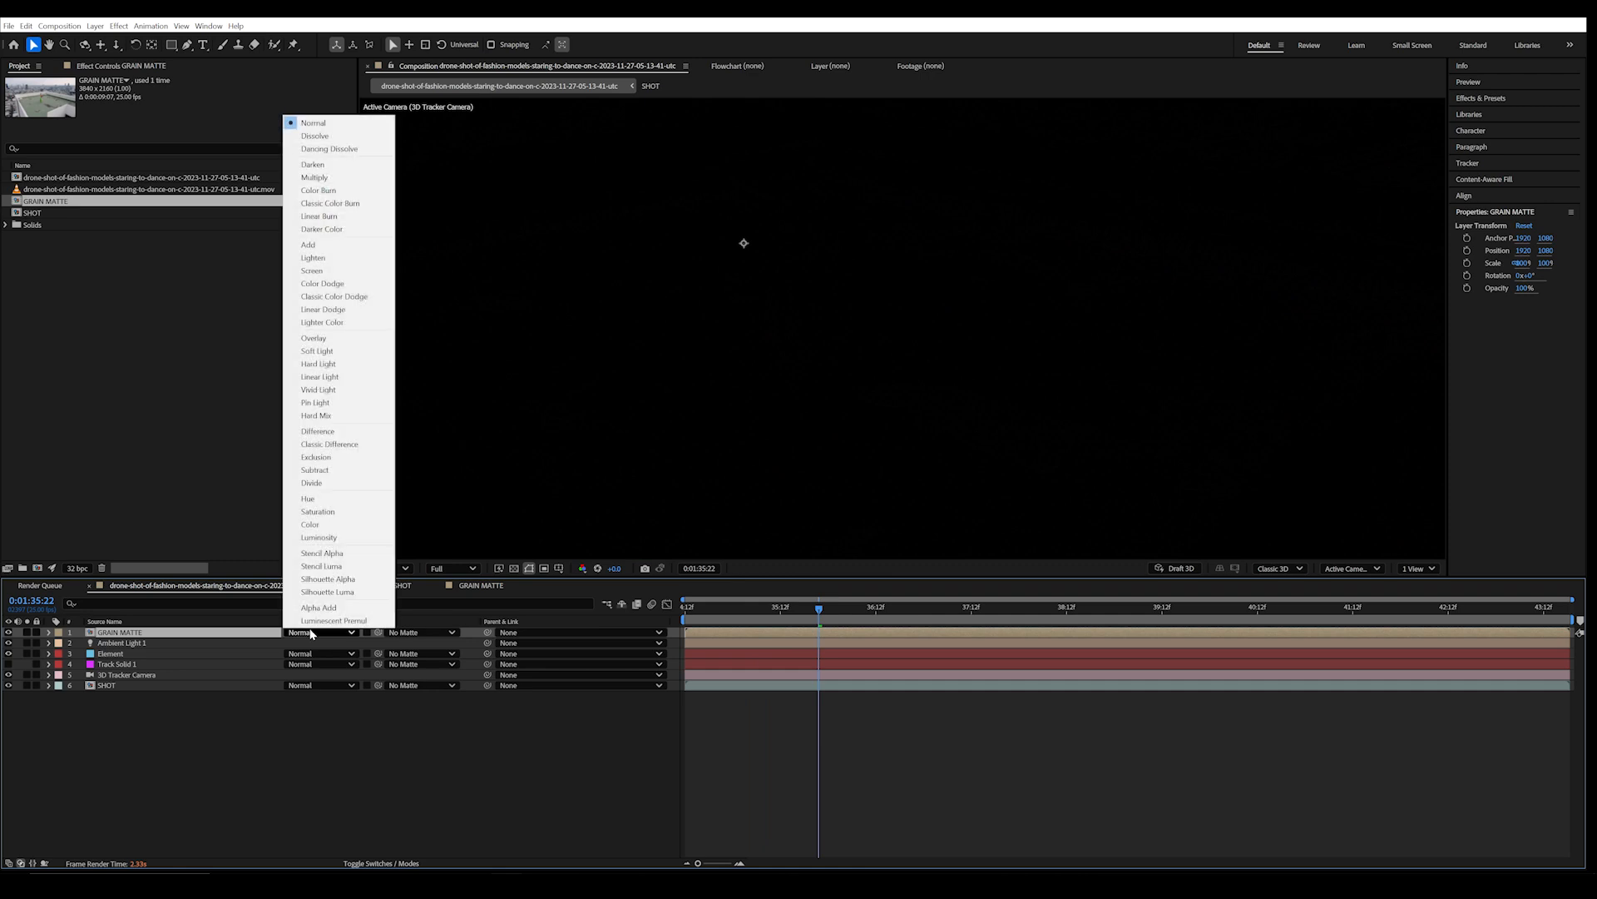
{"action": "left_click", "coordinate": [322, 246]}
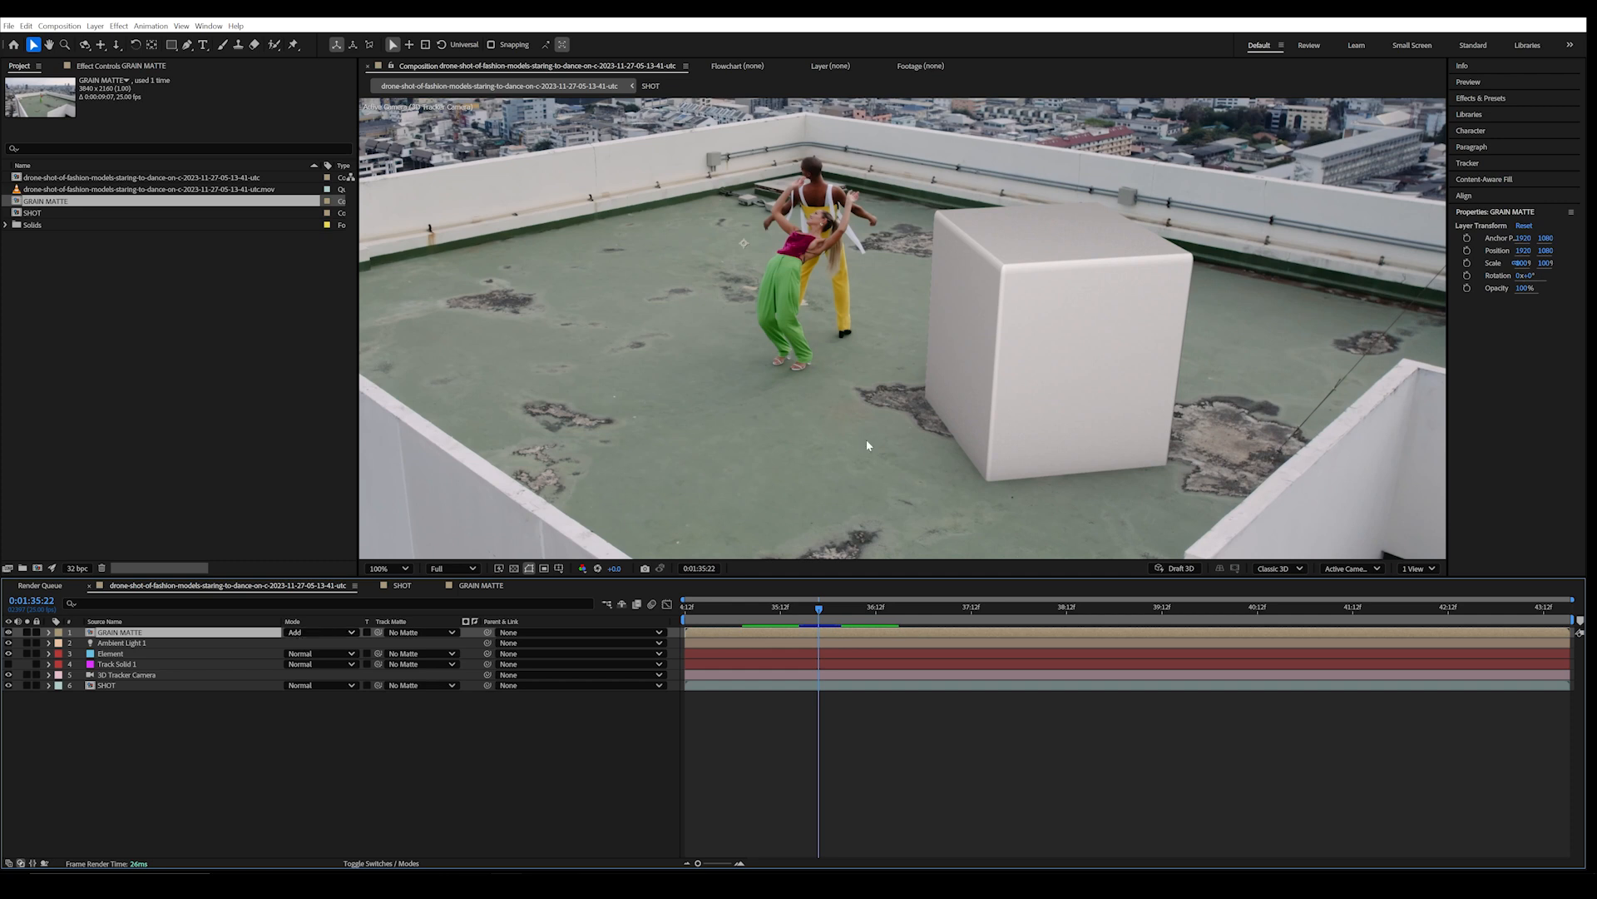
Inspect the grain on the cube up close with the viewer exposure raised, and reset the exposure.
{"action": "scroll", "coordinate": [866, 445], "scroll_direction": "up", "scroll_amount": 2}
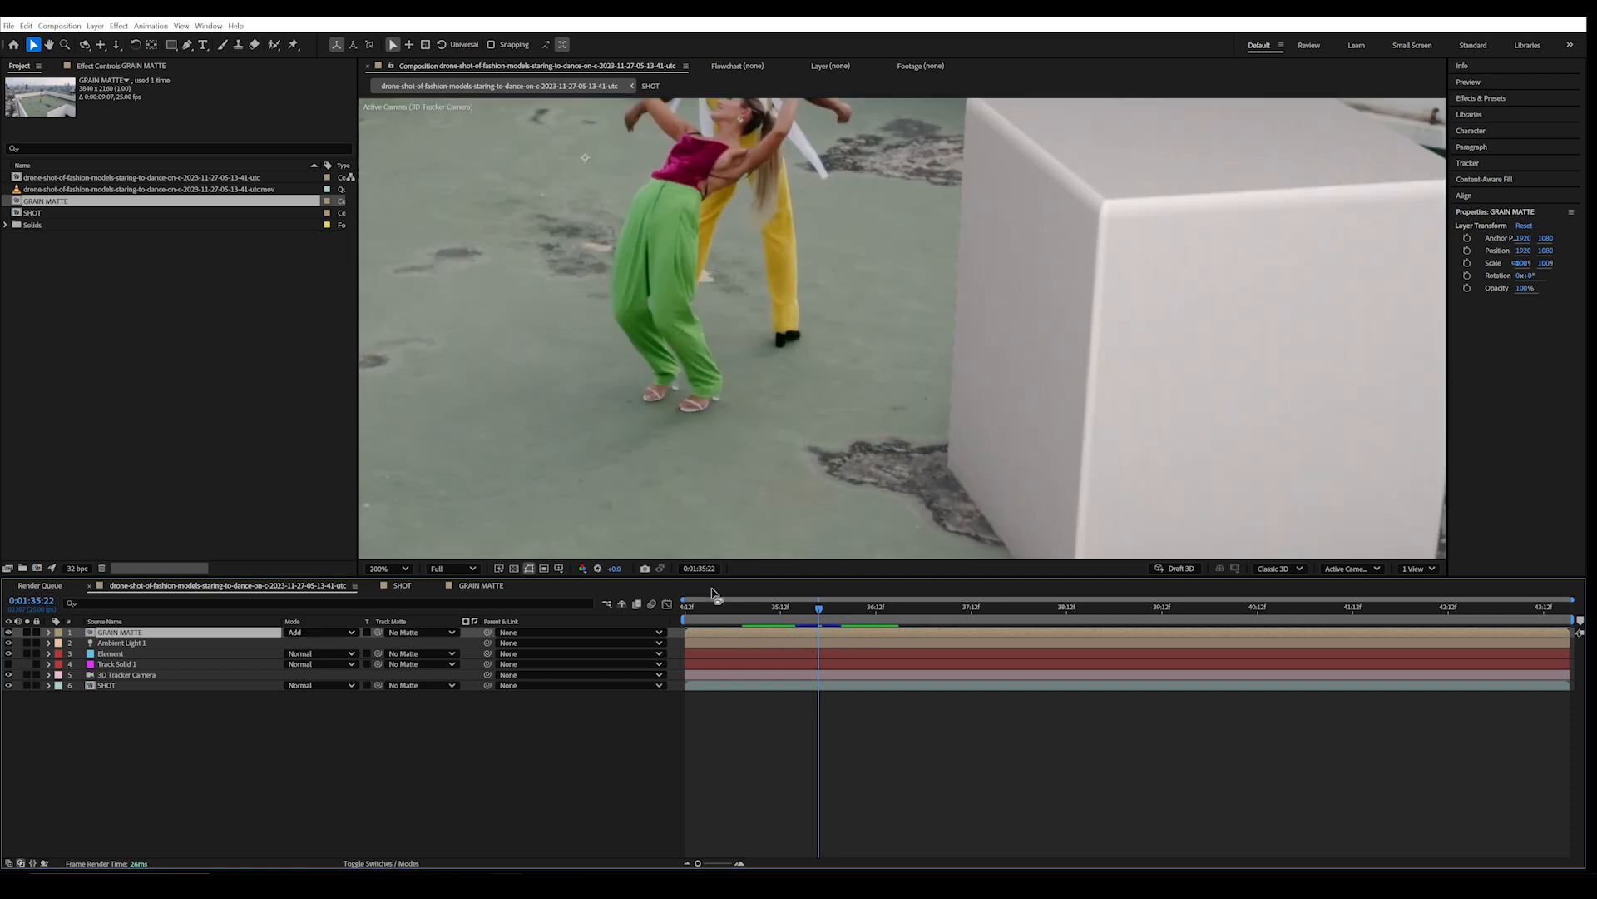
{"action": "left_click_drag", "start_coordinate": [613, 569], "coordinate": [663, 587]}
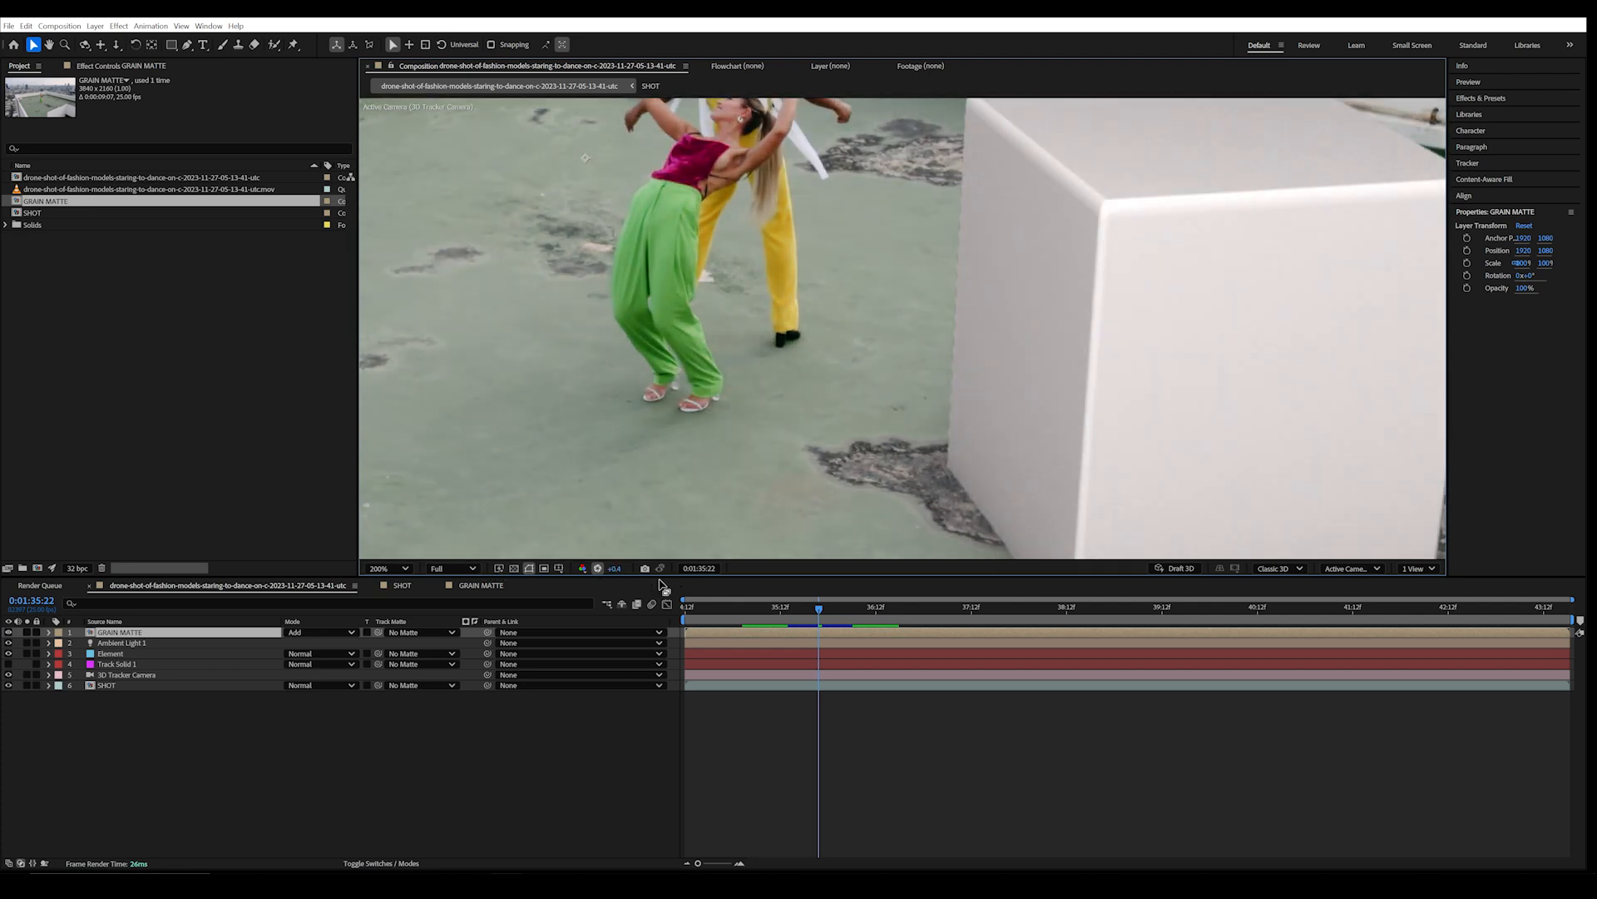
{"action": "left_click", "coordinate": [597, 568]}
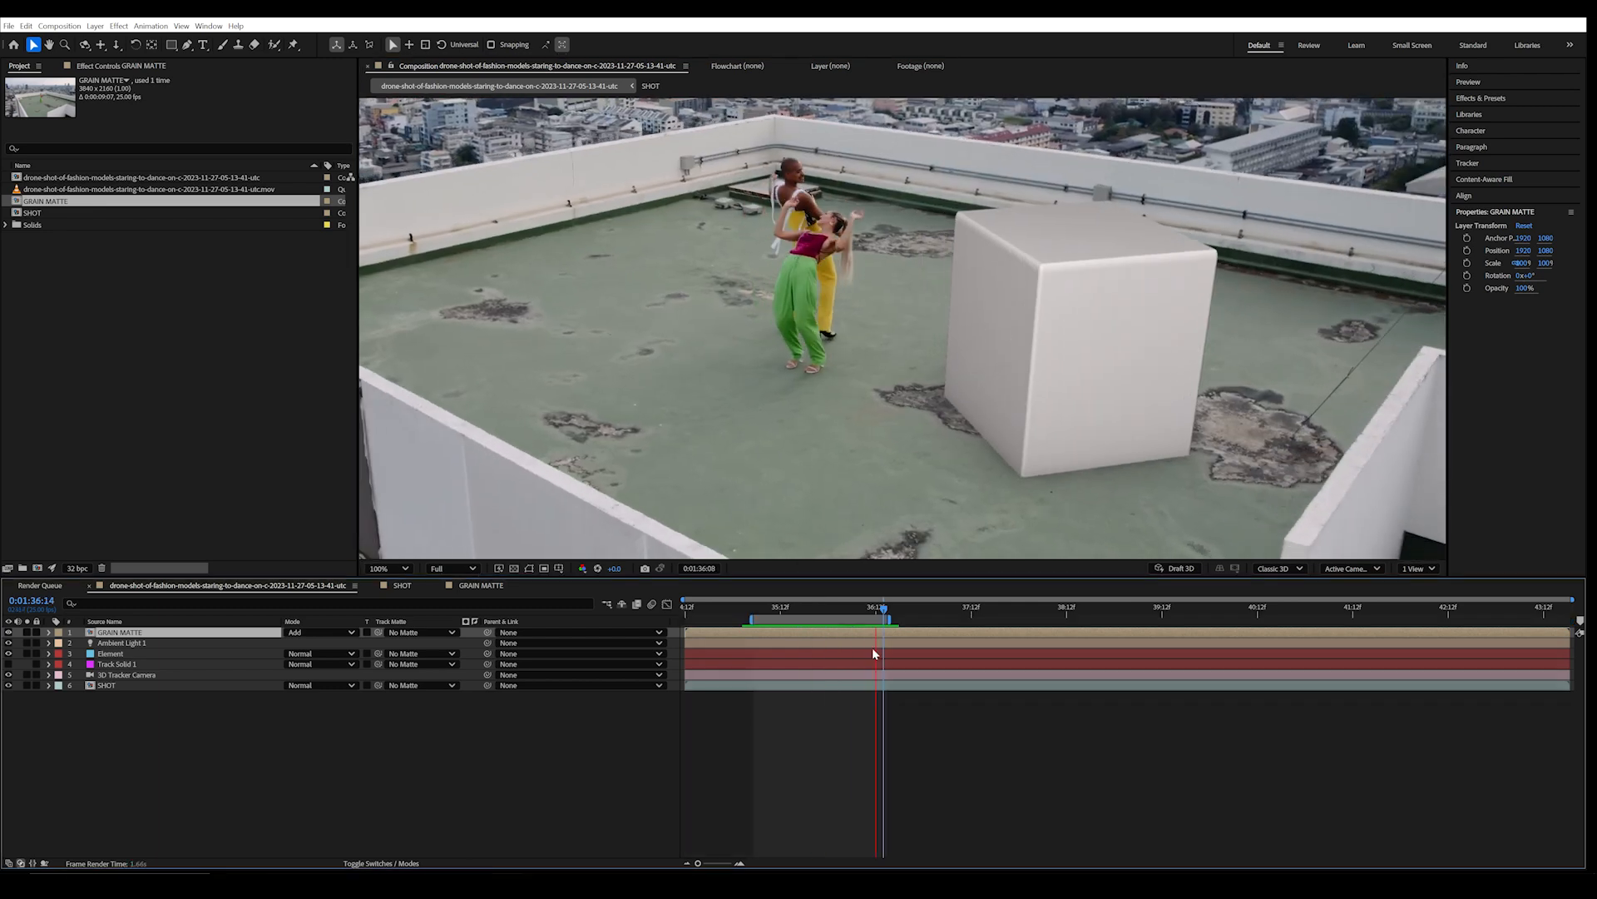